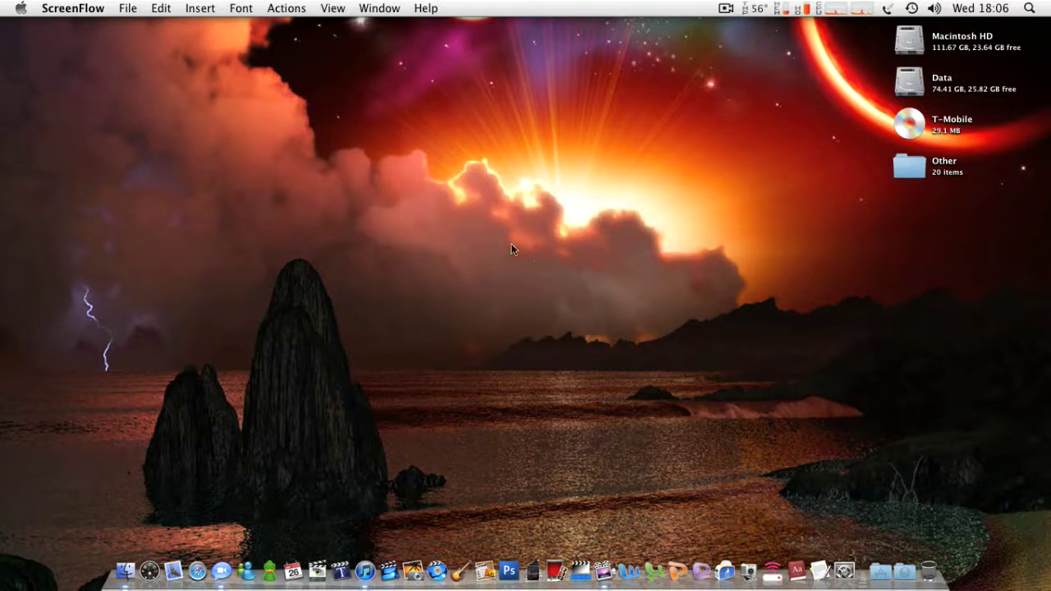
Check the CPU usage details and the disk usage for both disks in the menu bar
left_click(824, 10)
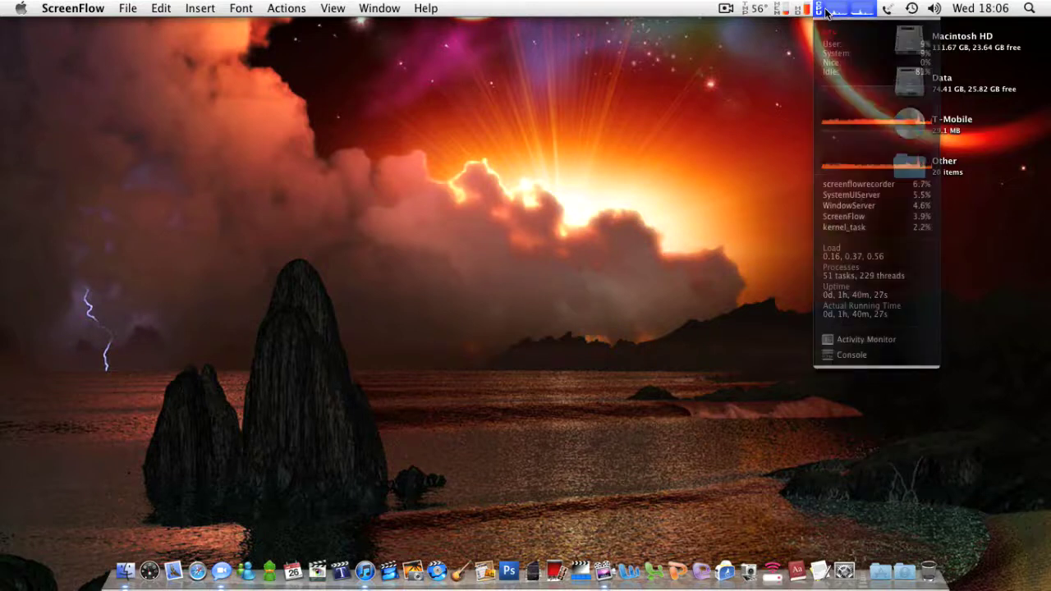
left_click(826, 12)
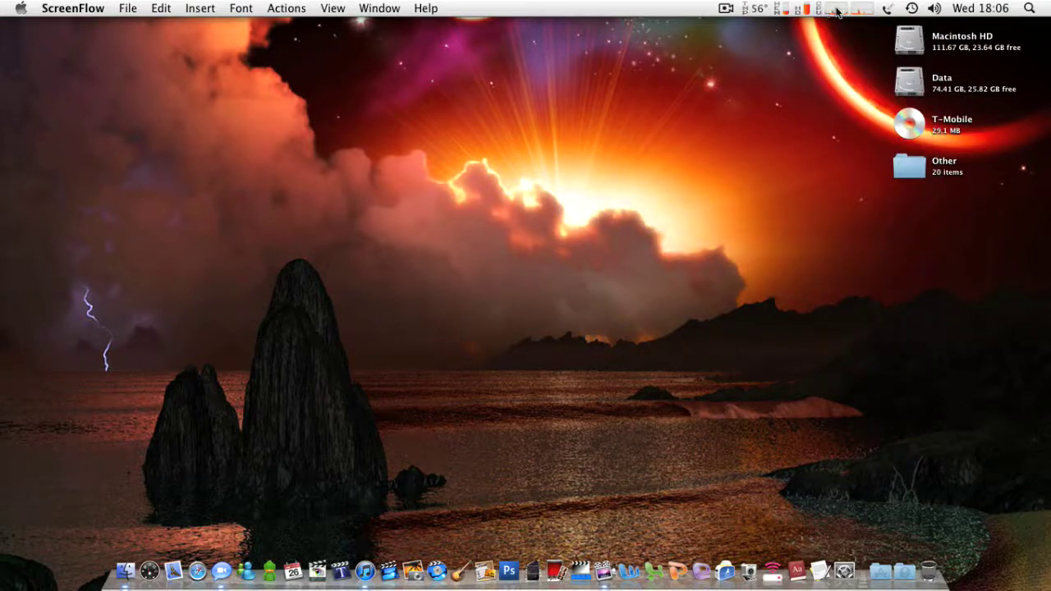
left_click(837, 11)
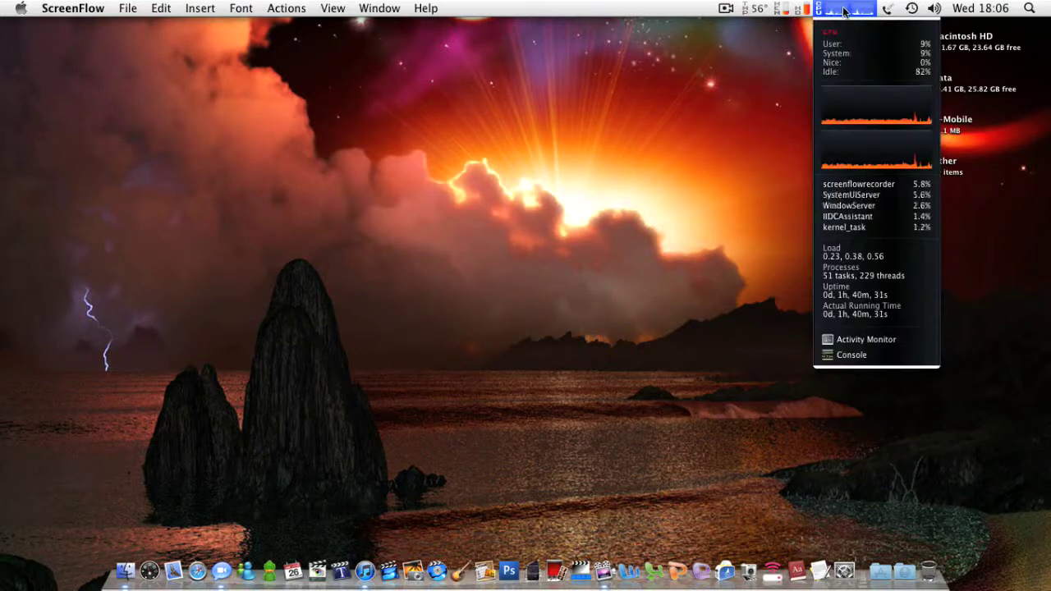
left_click(847, 8)
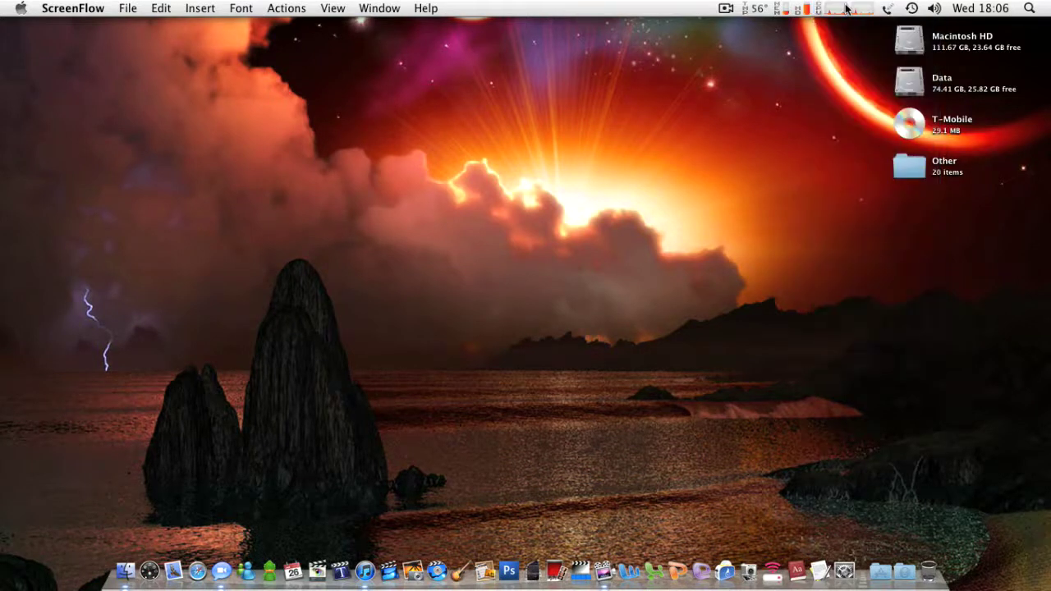
left_click(799, 9)
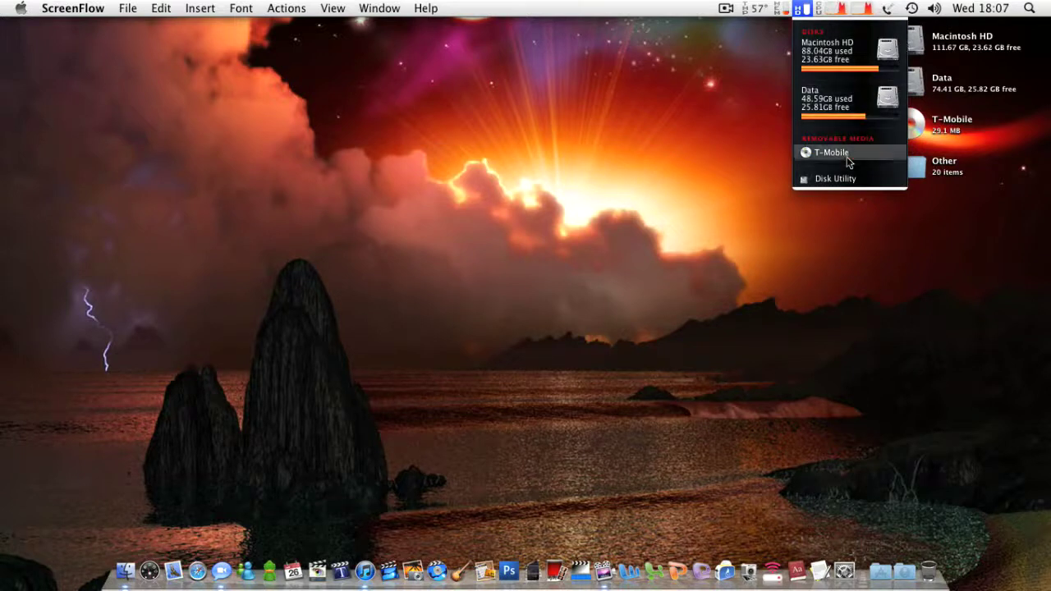
Check the memory usage details and the CPU and hard-drive temperature readings
mouse_move(839, 153)
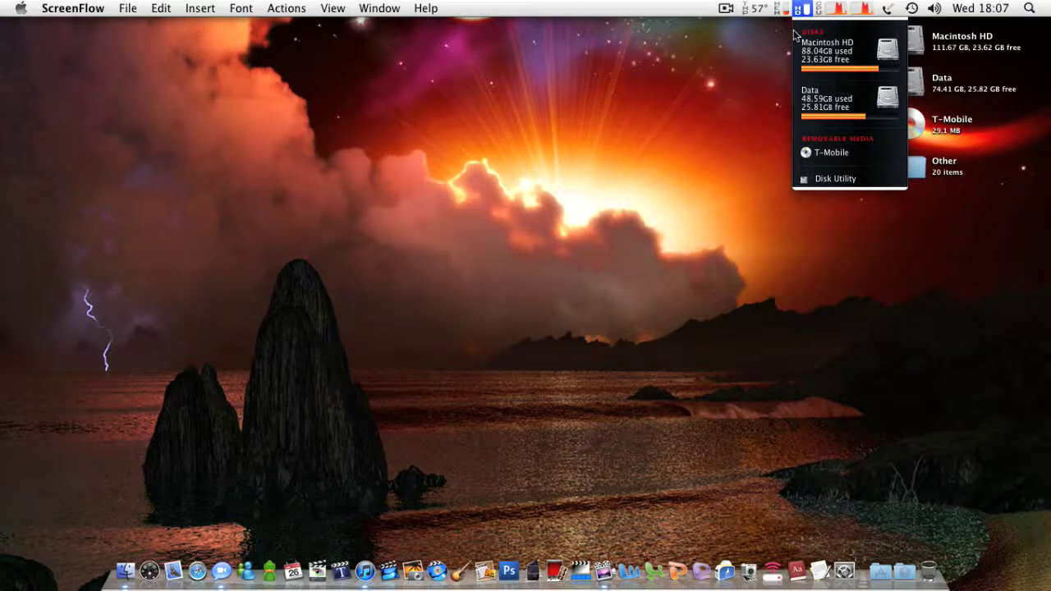
mouse_move(782, 14)
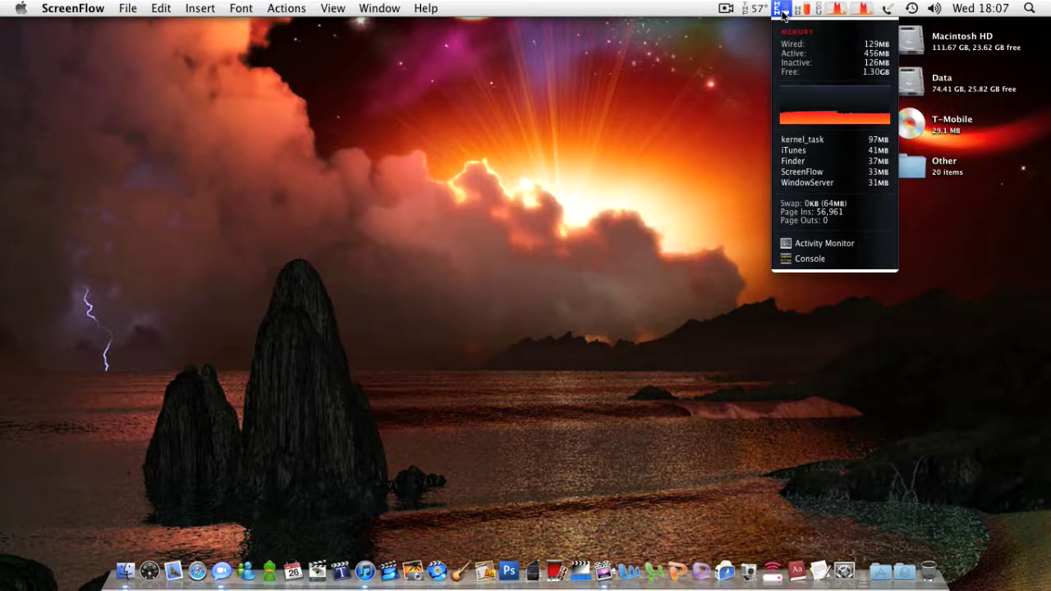
left_click(783, 8)
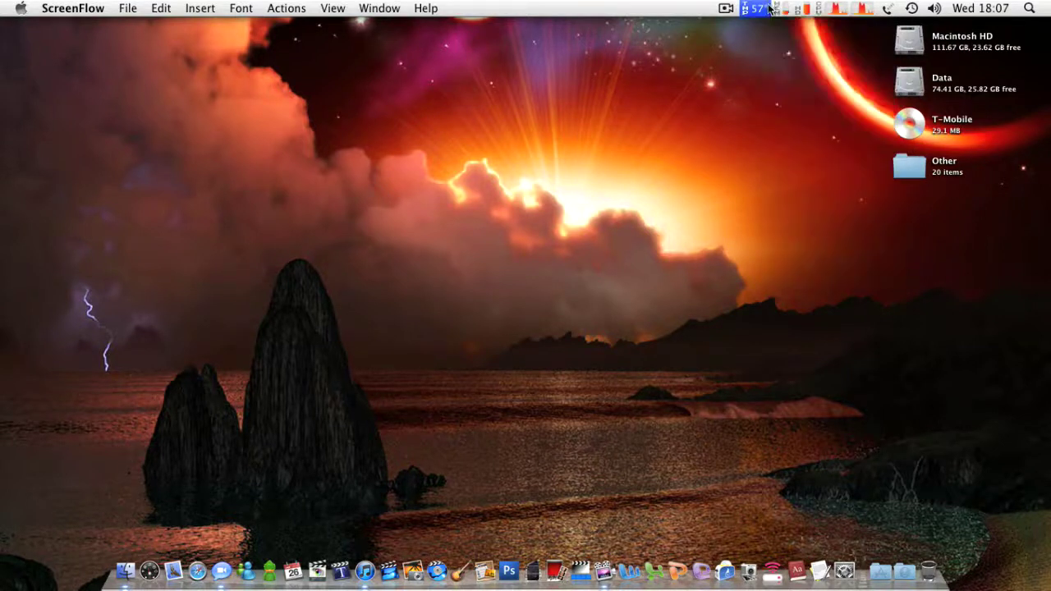
left_click(783, 8)
left_click(783, 8)
left_click(783, 8)
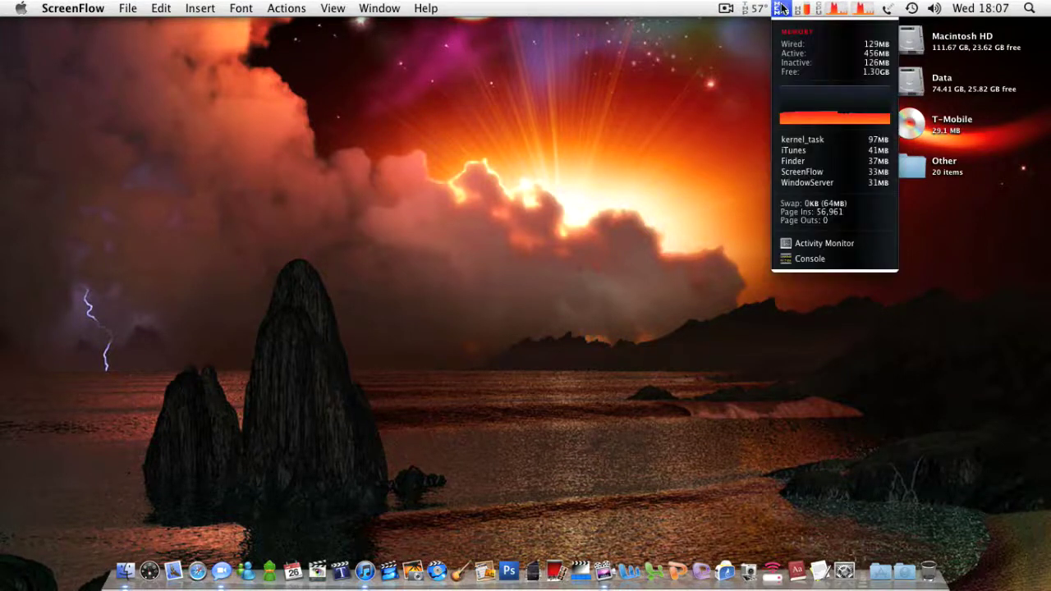
left_click(782, 8)
left_click(772, 8)
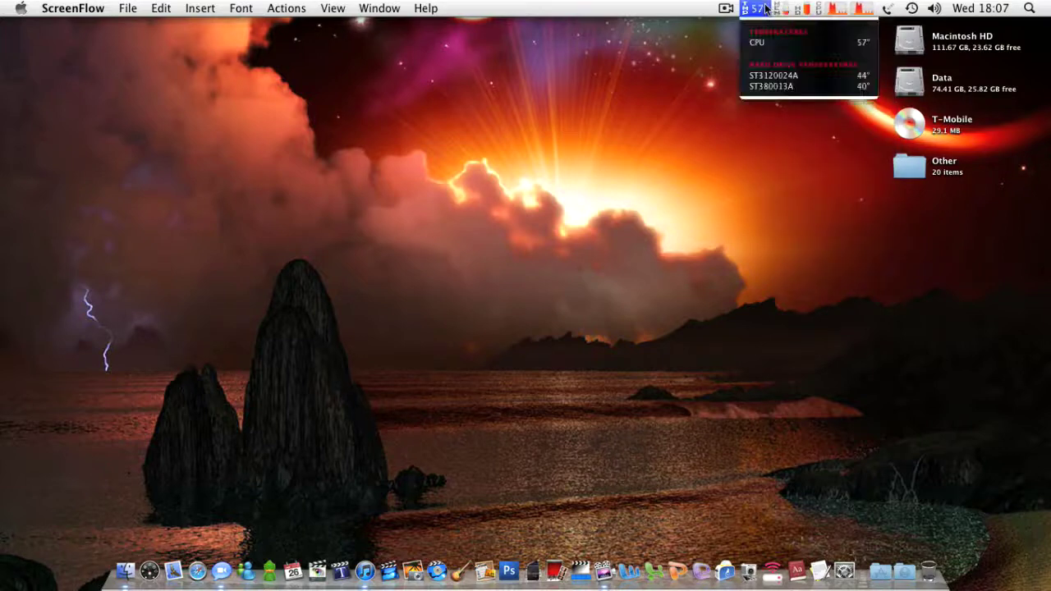
left_click(788, 41)
left_click(762, 8)
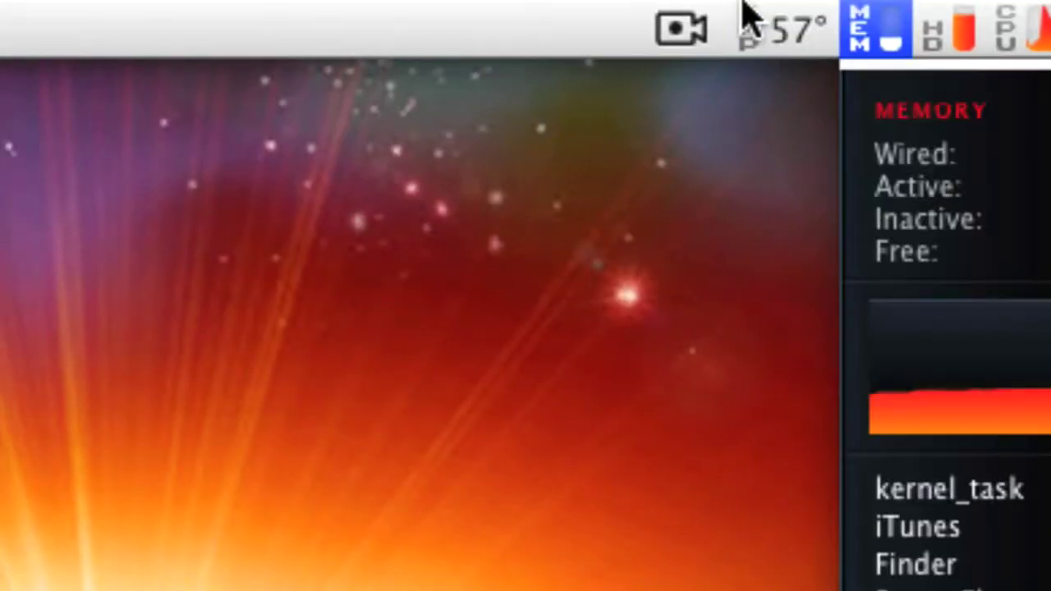
Close the temperature readout and open the iStat Menus pane in System Preferences
left_click(460, 1)
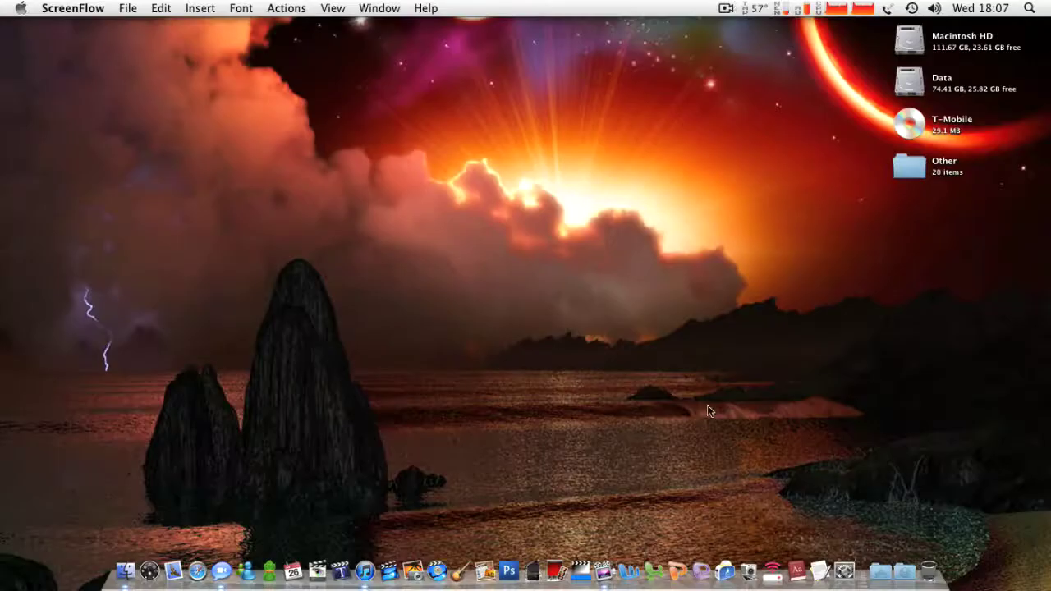
left_click(849, 555)
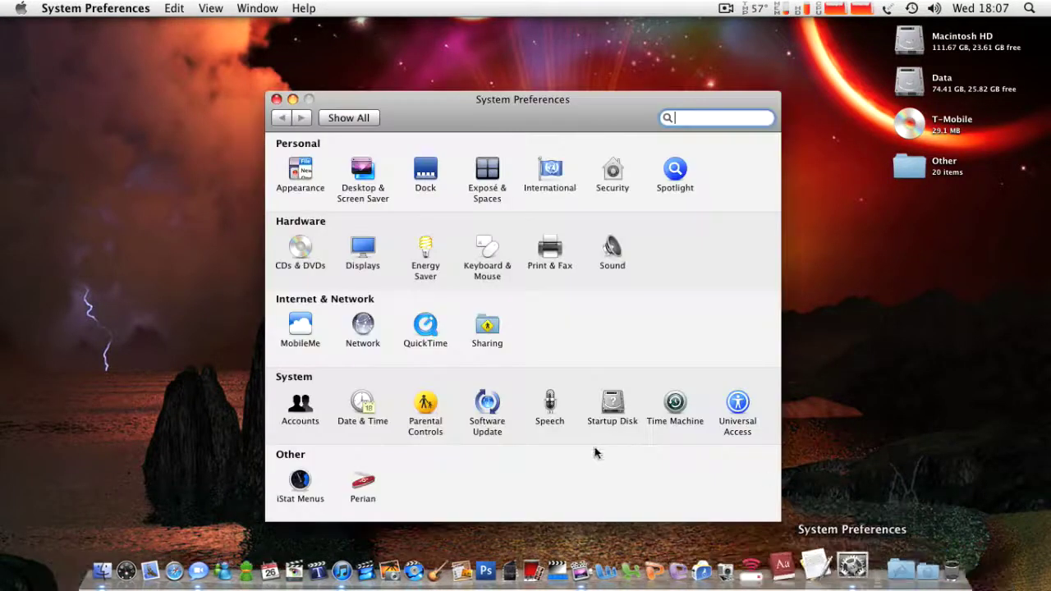
left_click(297, 484)
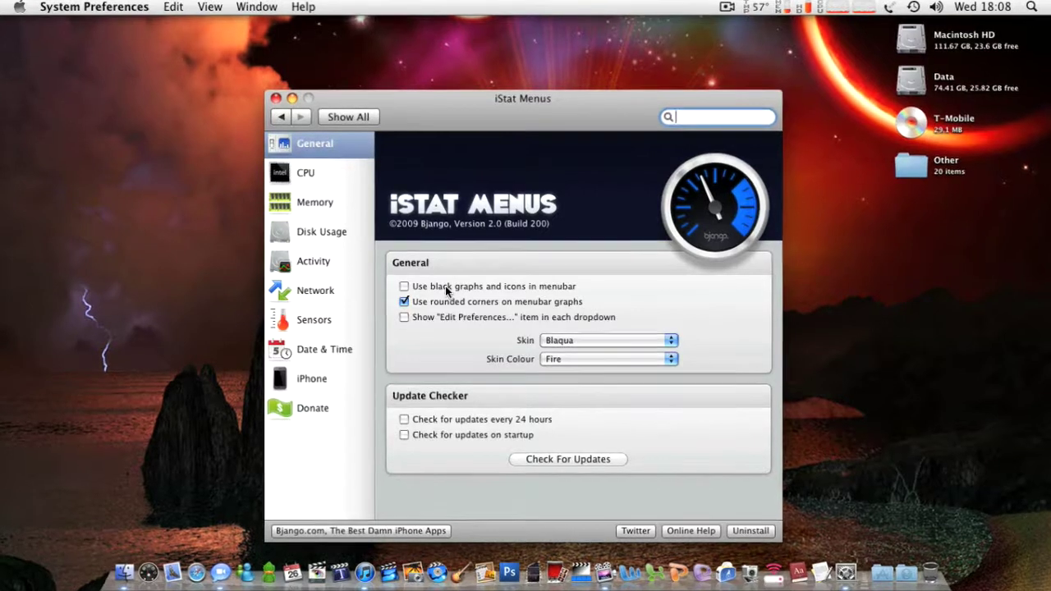
left_click(452, 287)
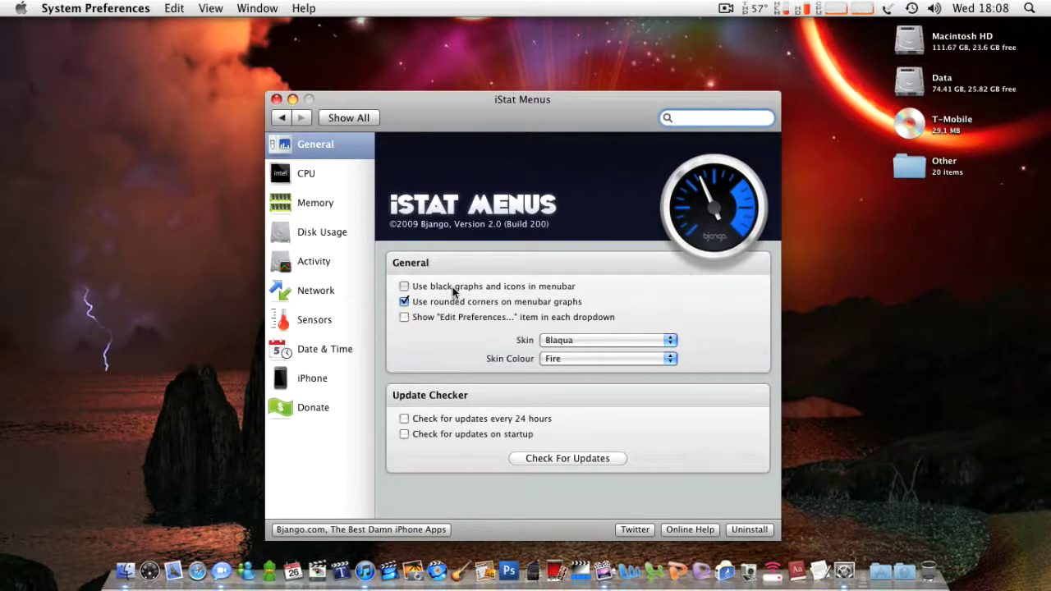
left_click(452, 287)
left_click(452, 286)
left_click(453, 287)
left_click(582, 362)
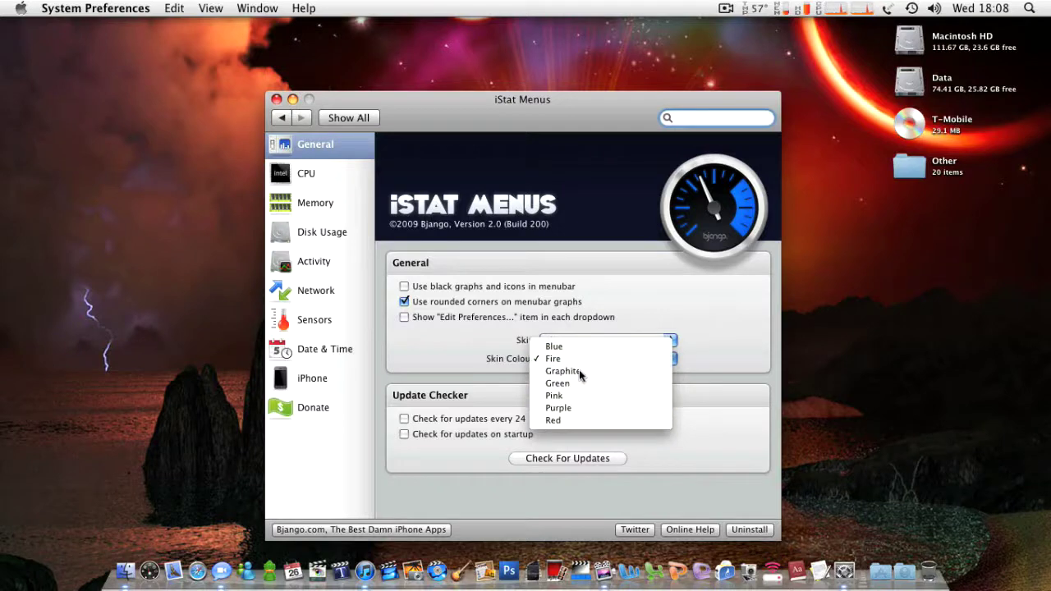
left_click(580, 370)
left_click(582, 361)
left_click(582, 347)
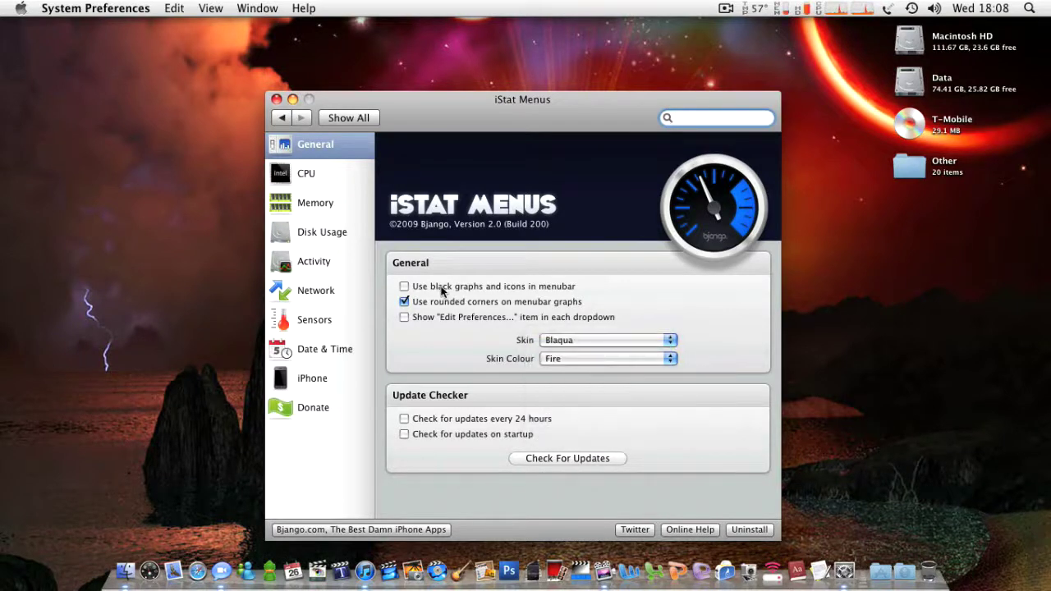
left_click(441, 289)
left_click(441, 287)
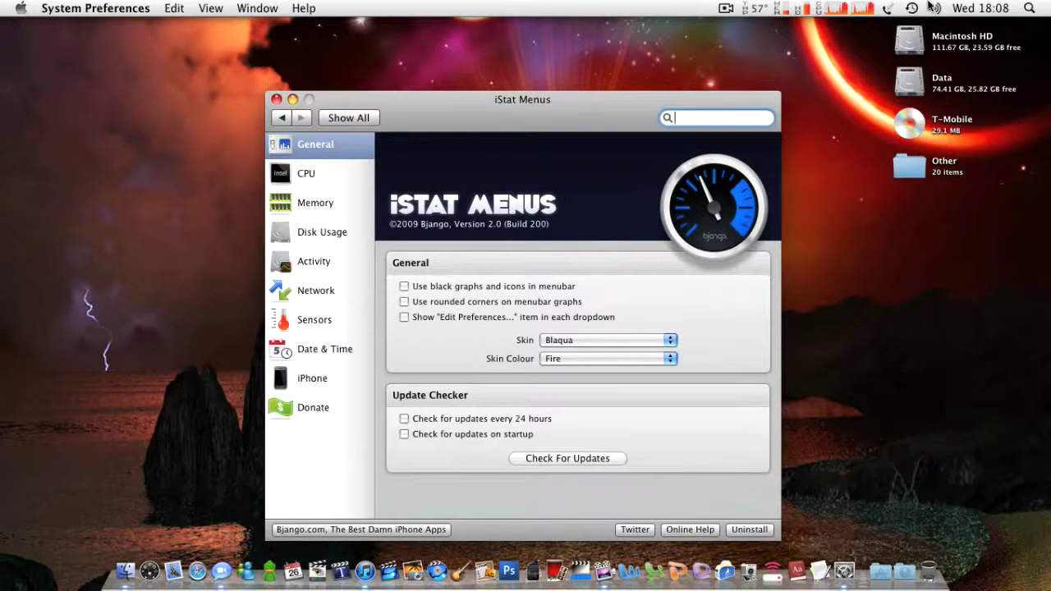
left_click(446, 301)
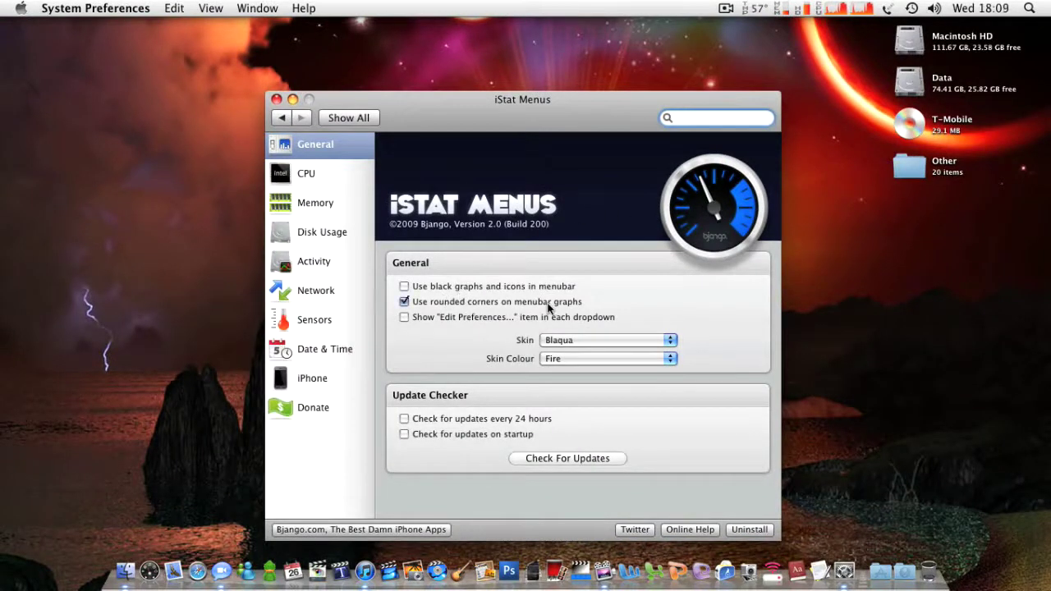
left_click(507, 319)
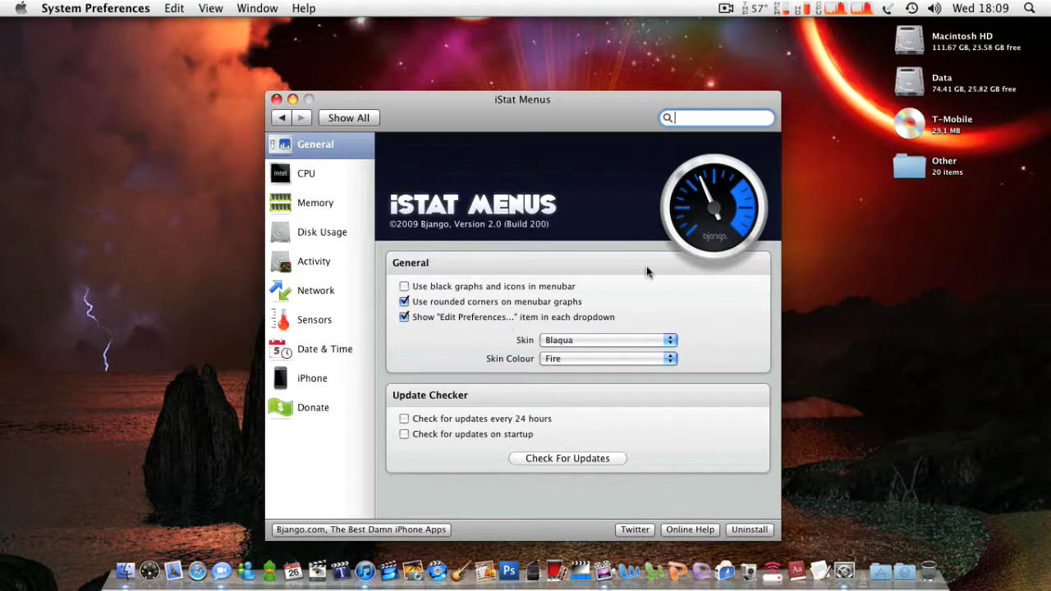
left_click(842, 9)
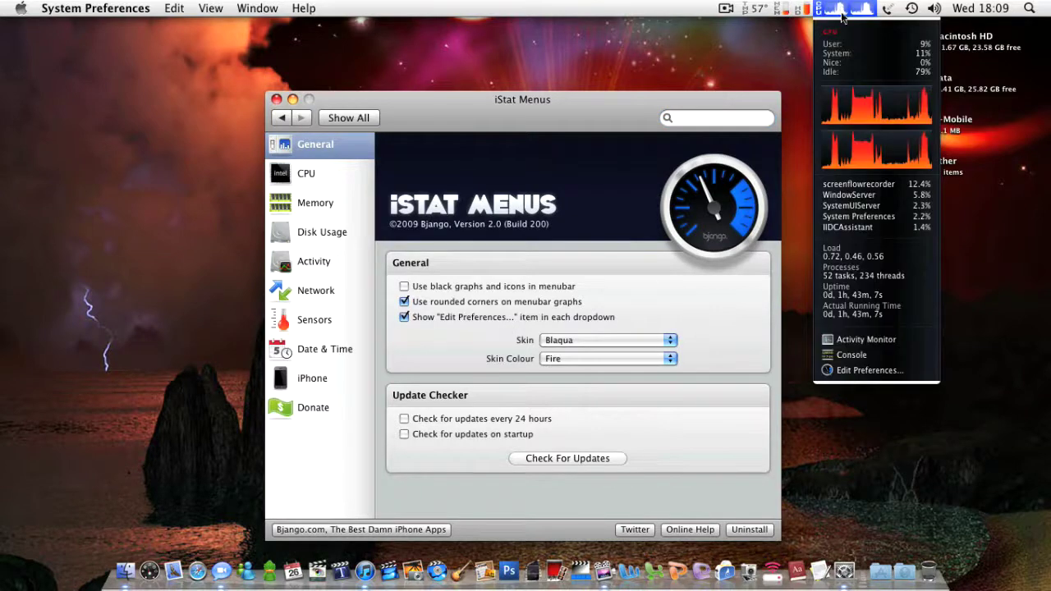
left_click(844, 369)
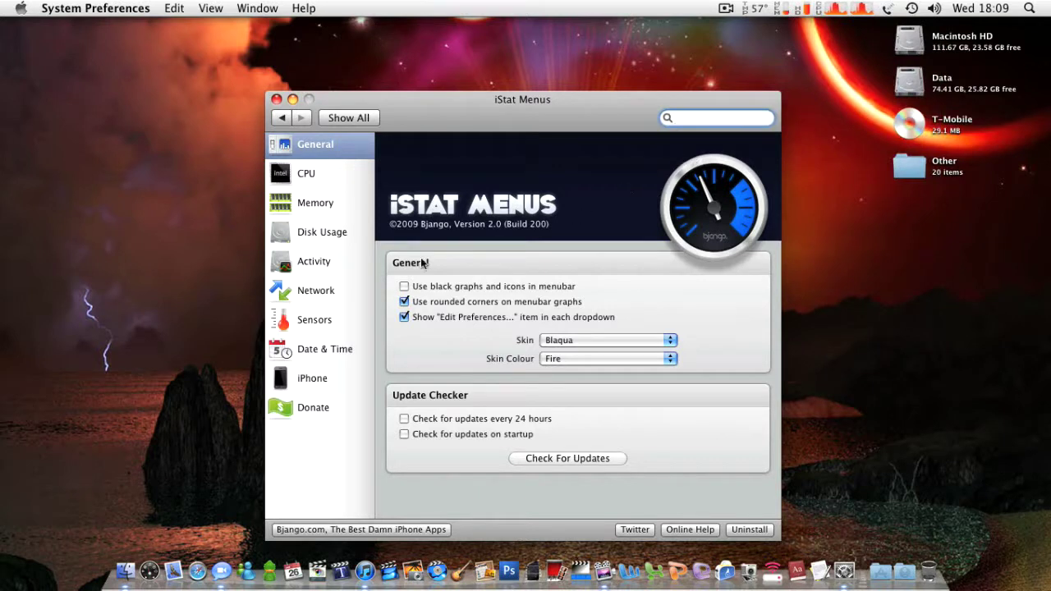
left_click(416, 323)
left_click(570, 340)
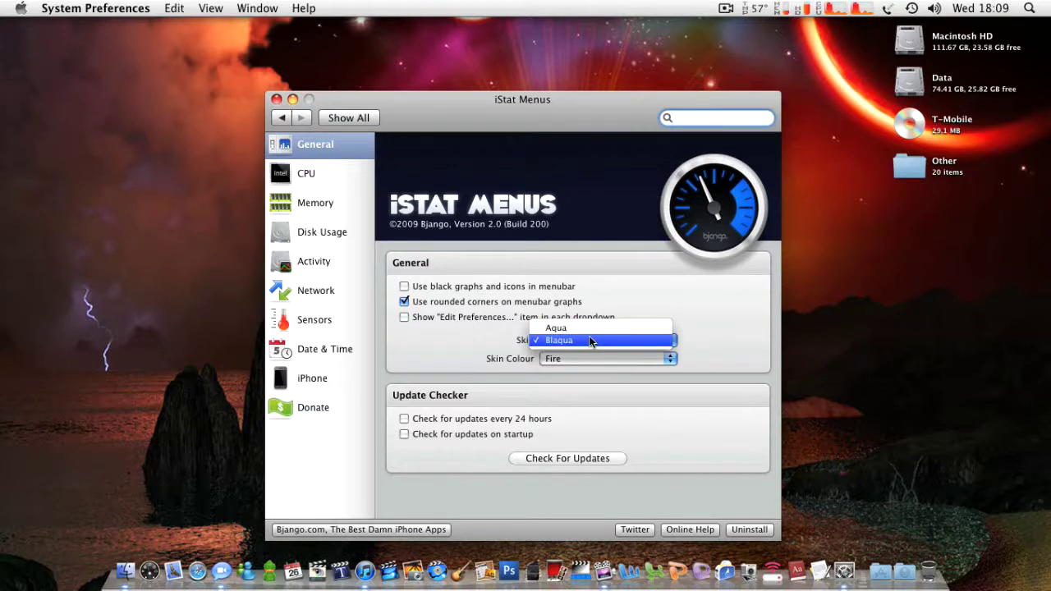
Compare the CPU dropdown in the Blaqua skin and then in the Aqua skin
left_click(589, 338)
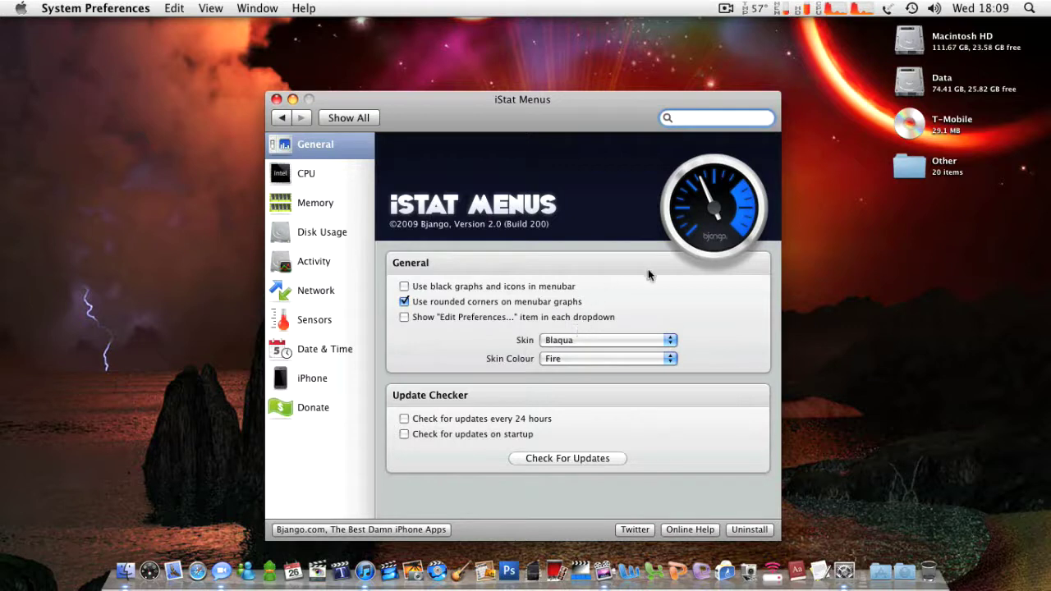
left_click(817, 7)
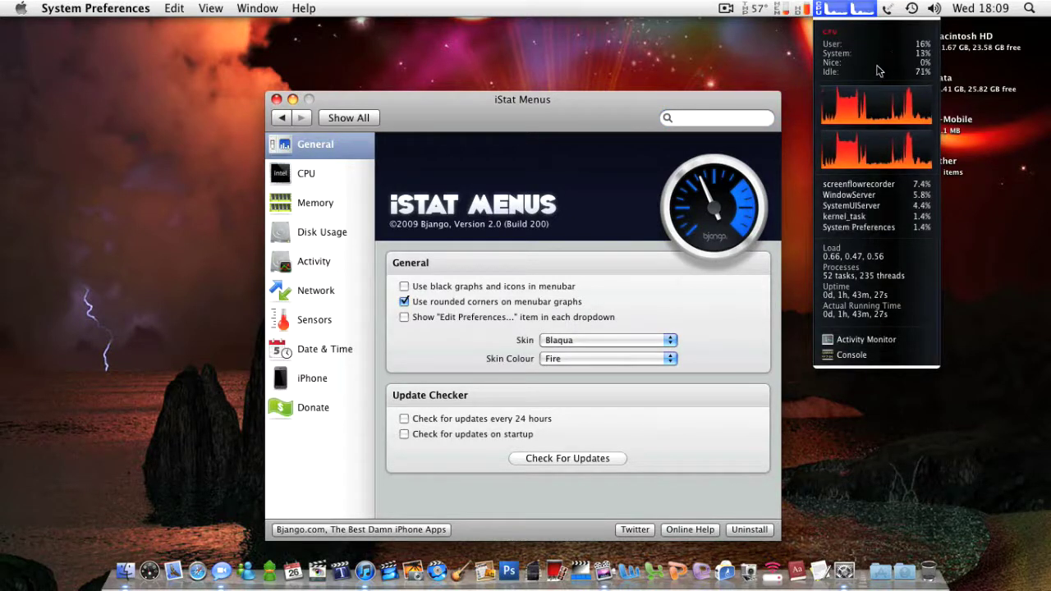
left_click(860, 12)
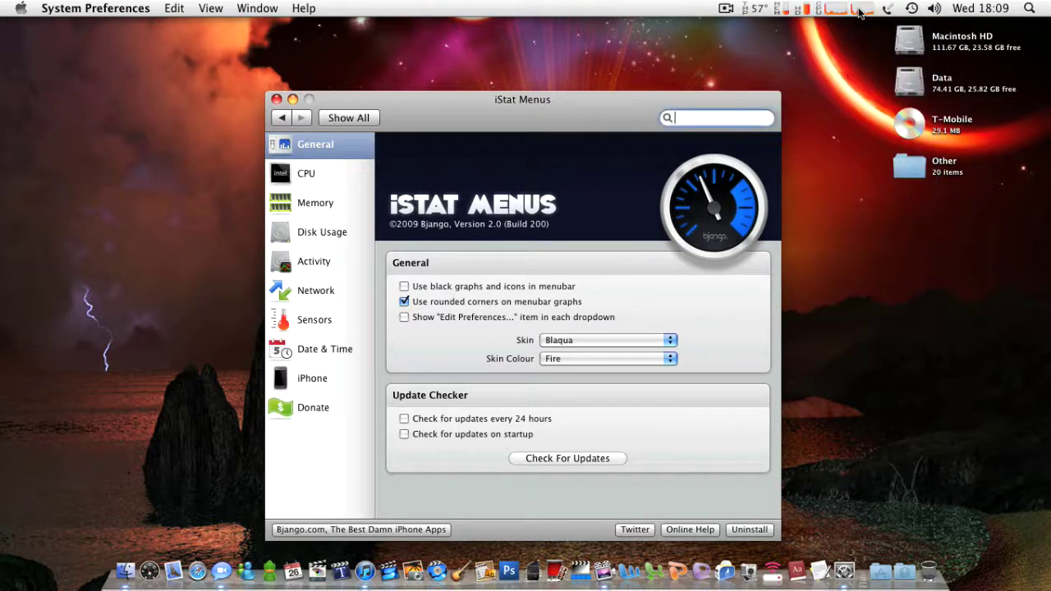
left_click(588, 340)
left_click(588, 329)
left_click(837, 13)
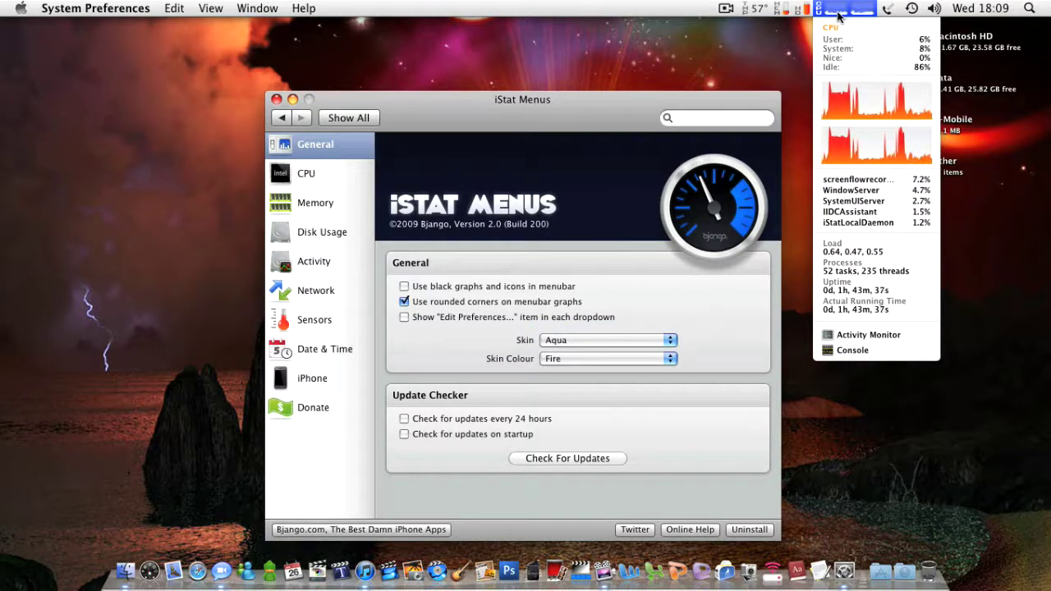
left_click(839, 14)
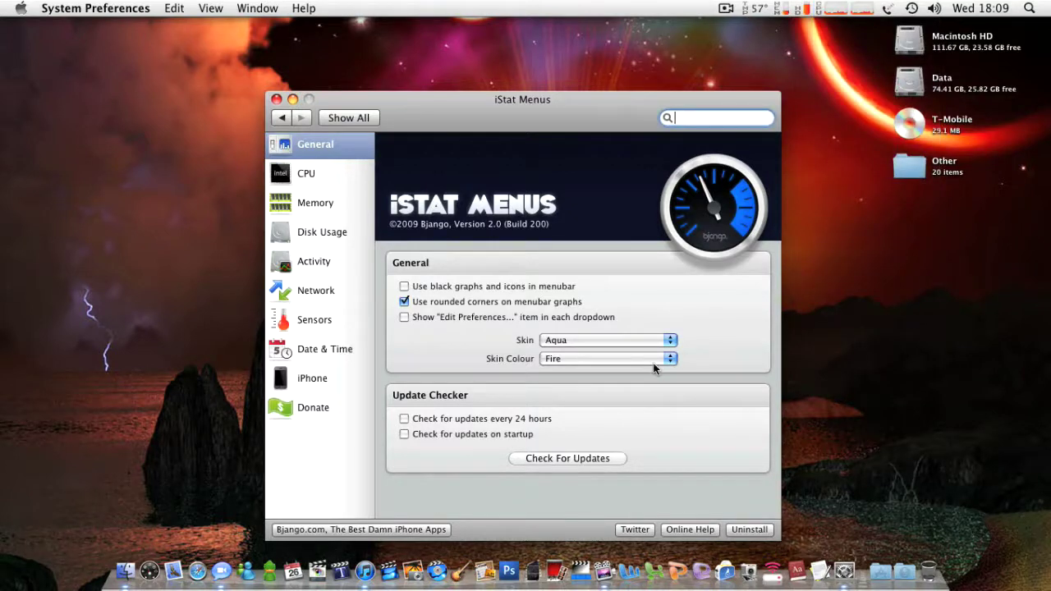
Switch the skin back to Blaqua in Fire colour and preview the CPU dropdown
left_click(601, 340)
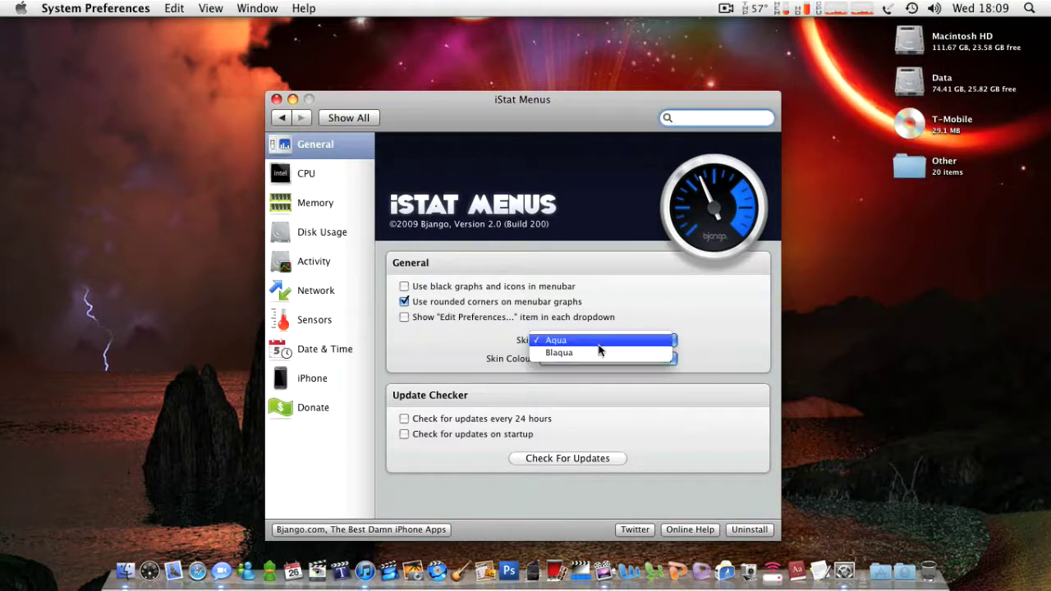
left_click(598, 341)
left_click(842, 8)
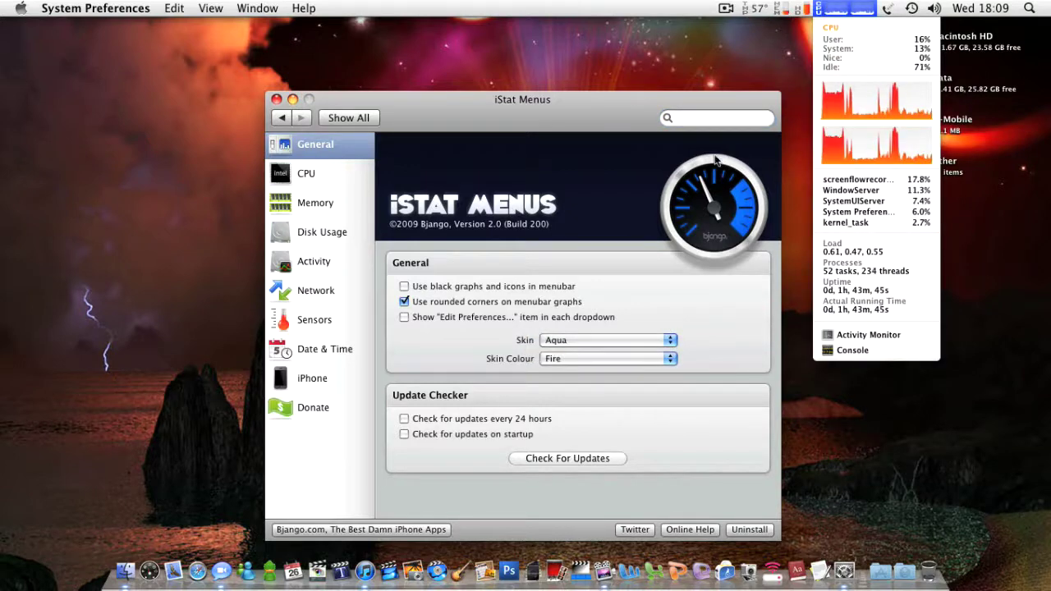
left_click(591, 330)
left_click(591, 339)
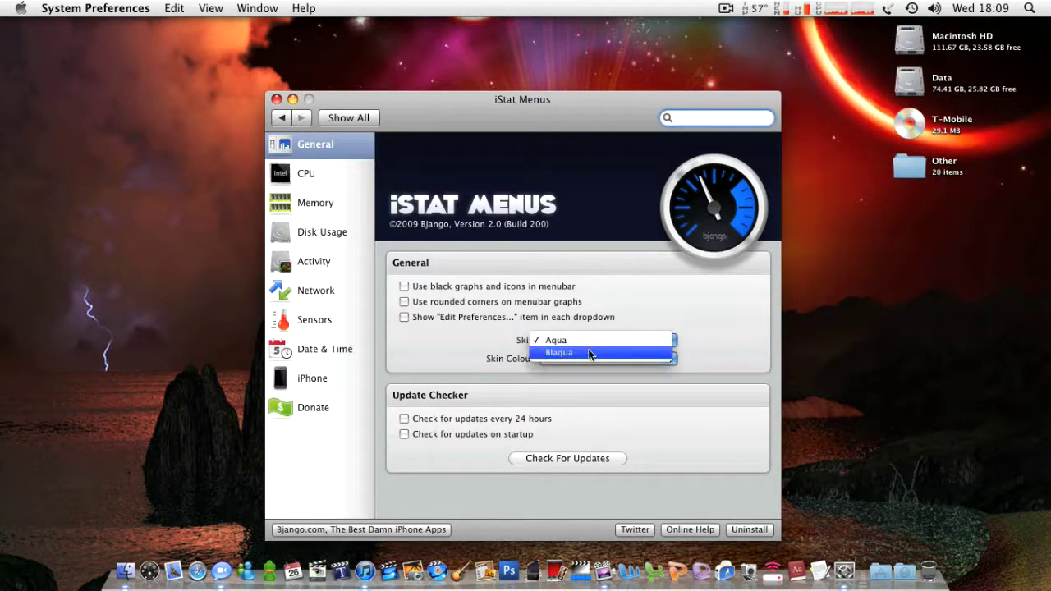
left_click(589, 353)
left_click(565, 302)
left_click(855, 6)
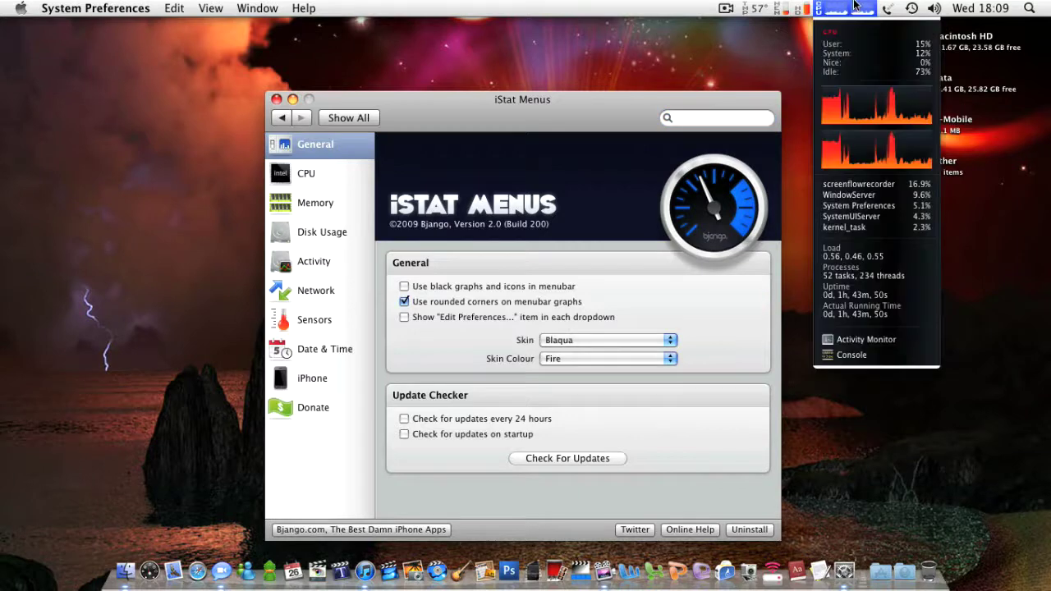
left_click(856, 6)
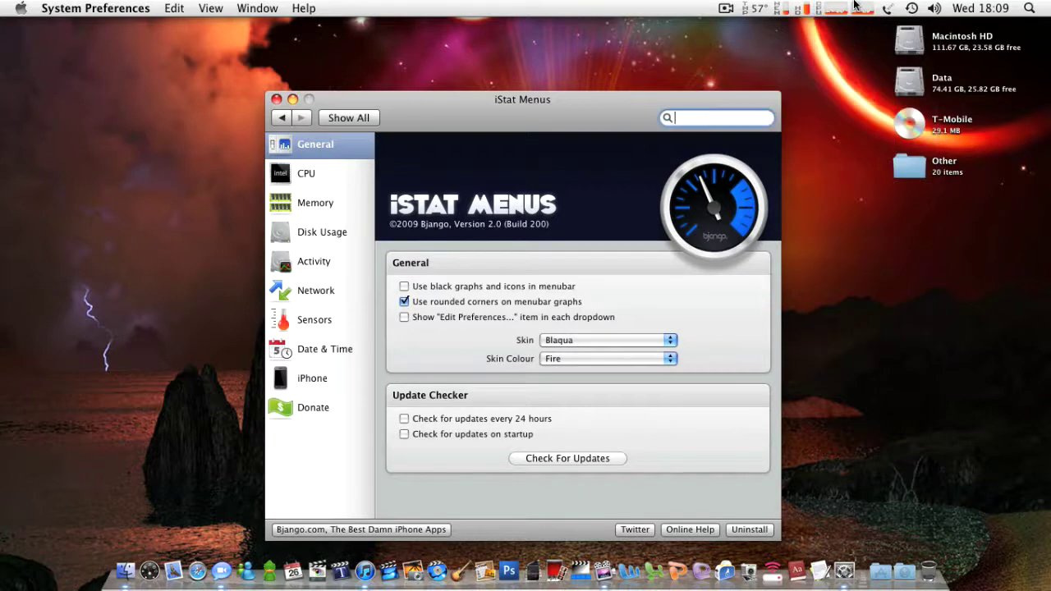
left_click(569, 360)
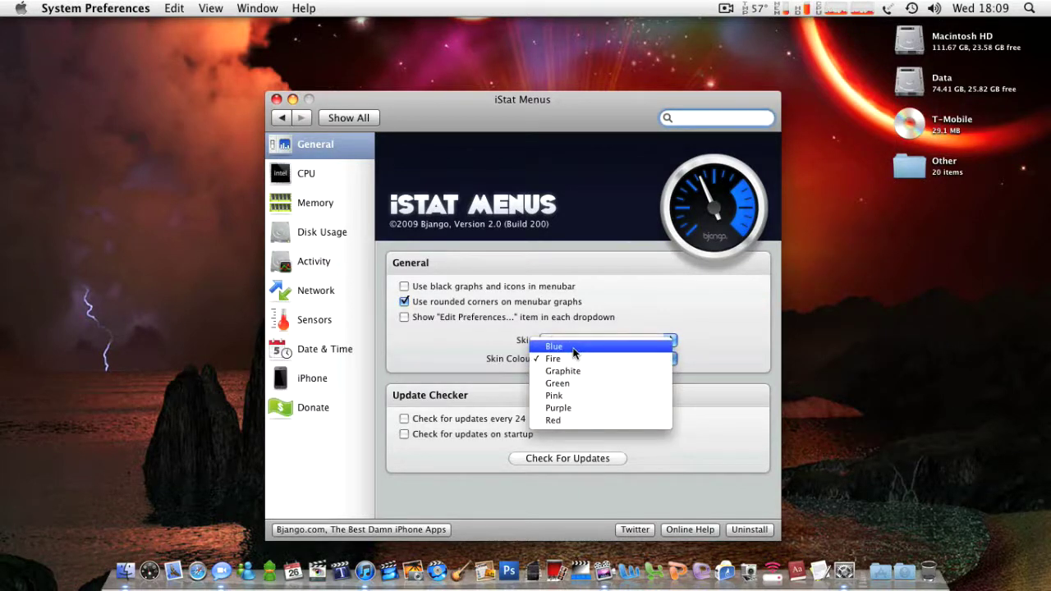
left_click(573, 352)
left_click(861, 6)
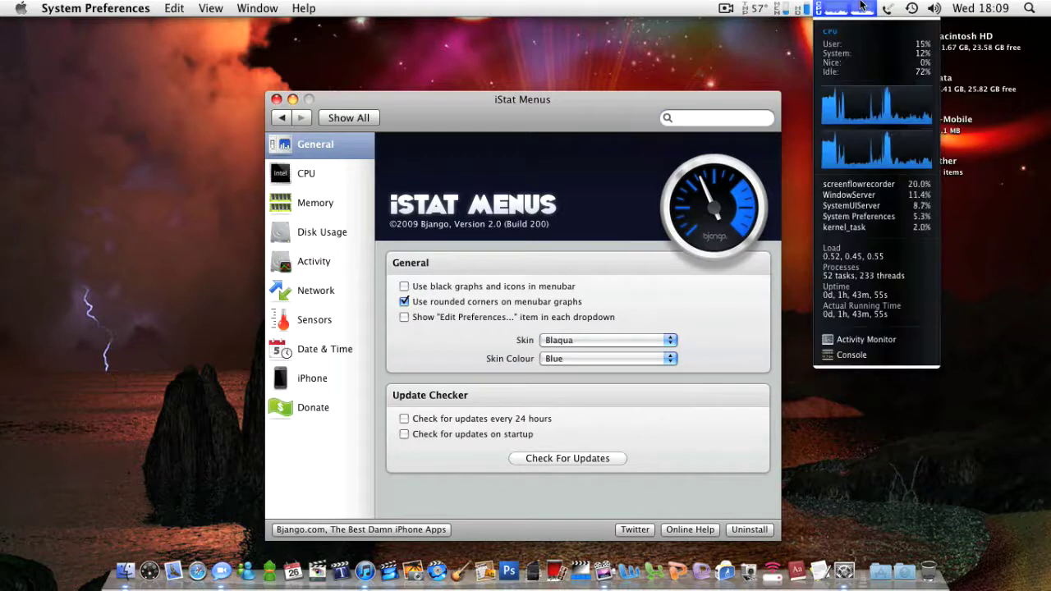
left_click(861, 7)
left_click(602, 342)
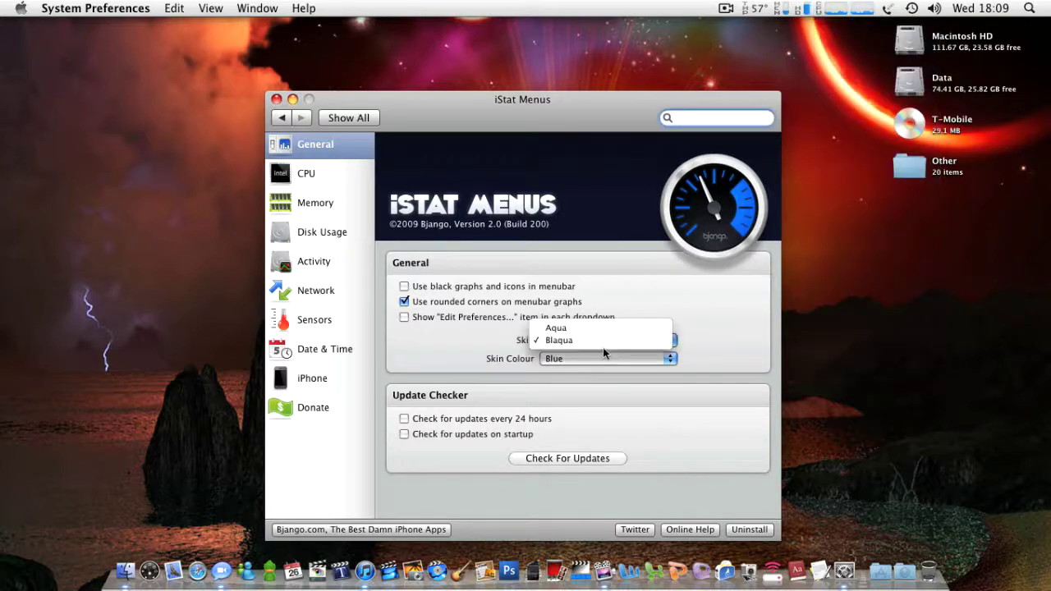
left_click(598, 362)
left_click(601, 360)
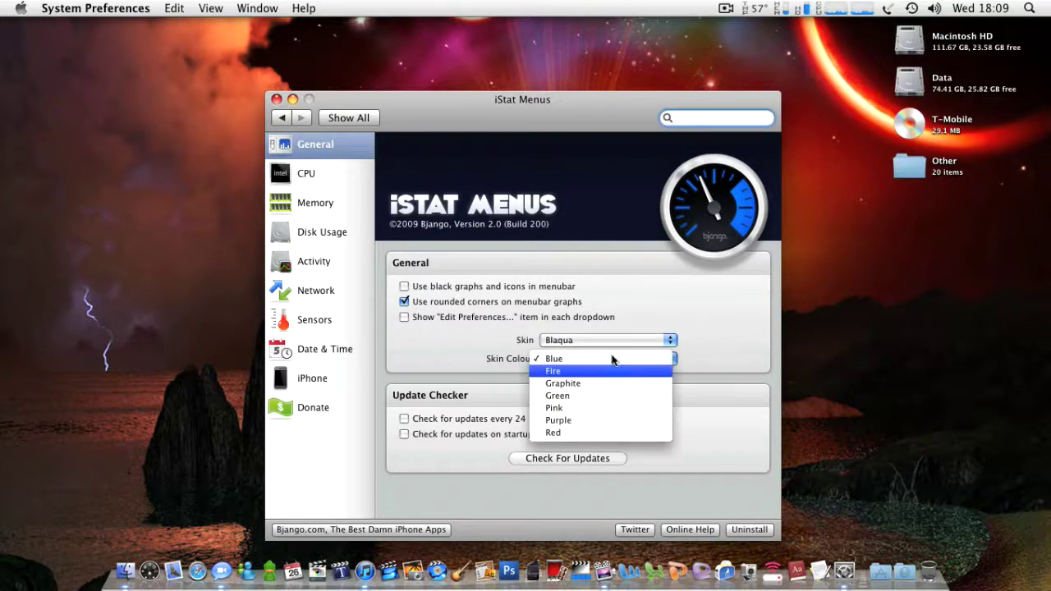
left_click(610, 371)
left_click(580, 361)
left_click(586, 369)
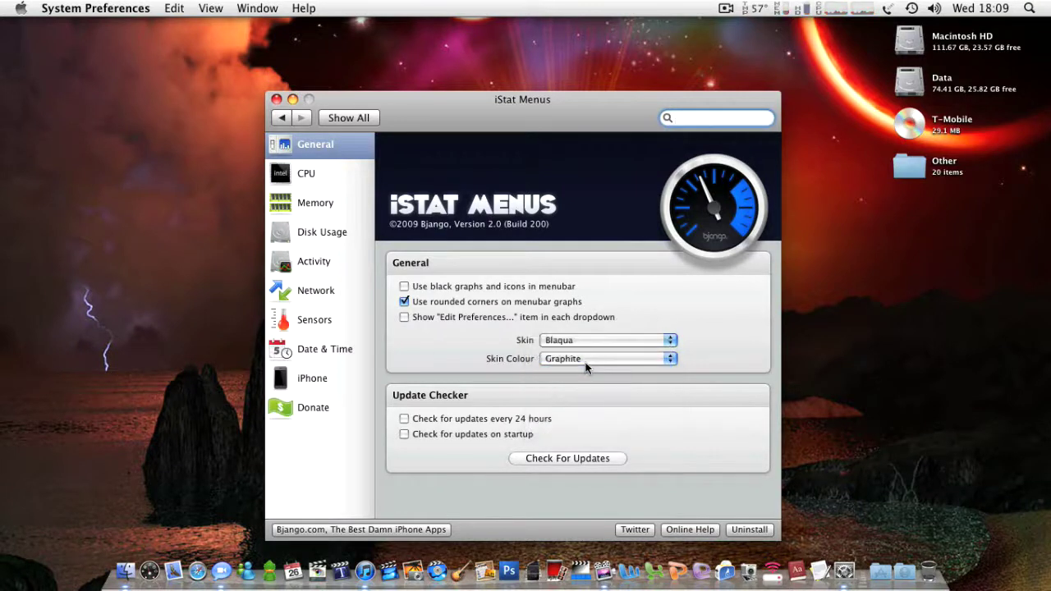
left_click(587, 363)
left_click(586, 371)
left_click(592, 362)
left_click(590, 370)
left_click(593, 359)
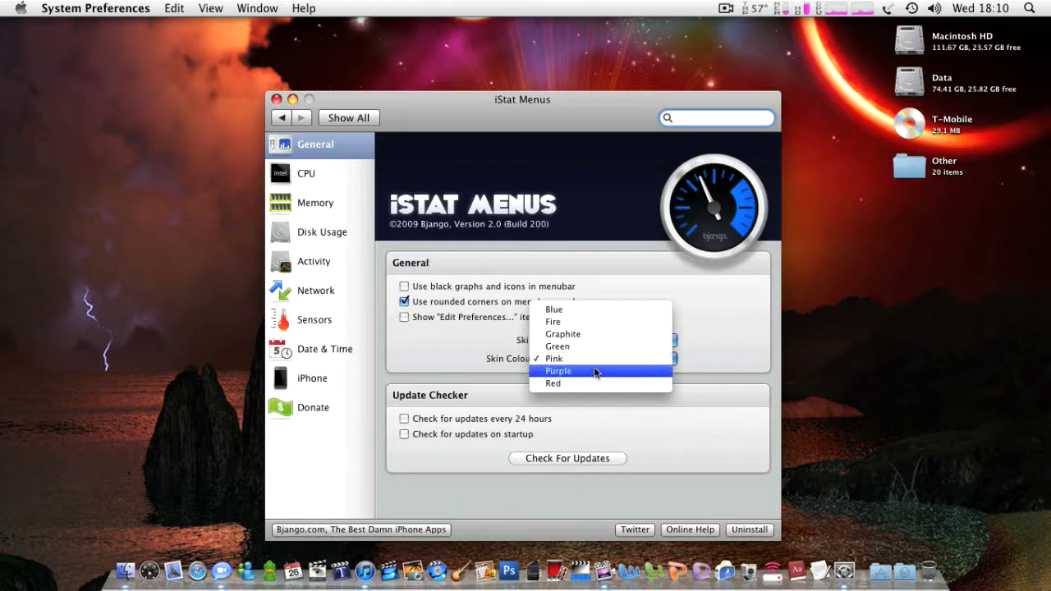
left_click(594, 368)
left_click(599, 358)
left_click(596, 369)
left_click(834, 8)
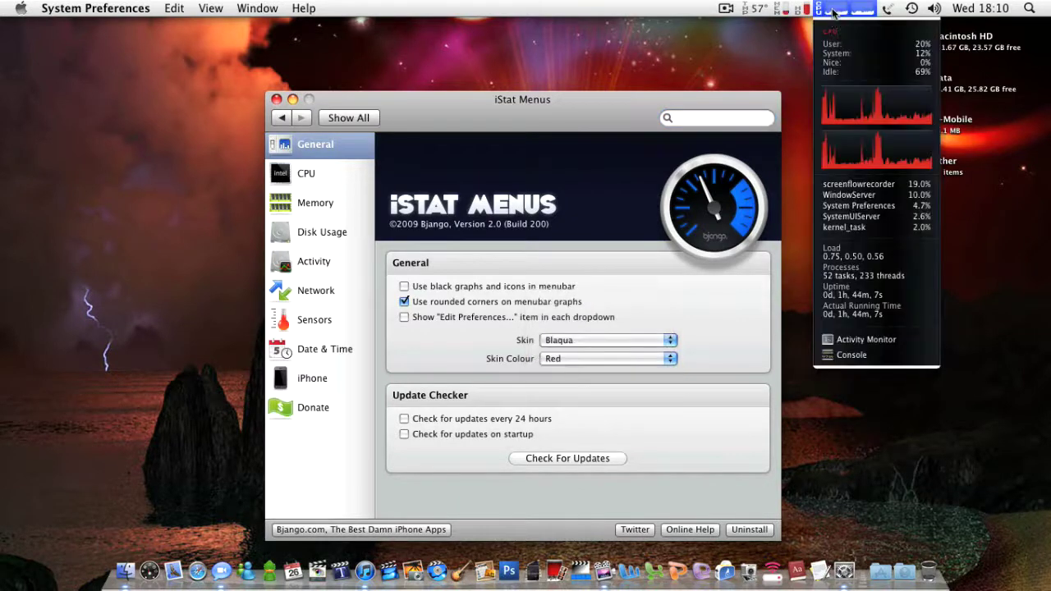
left_click(615, 286)
left_click(579, 358)
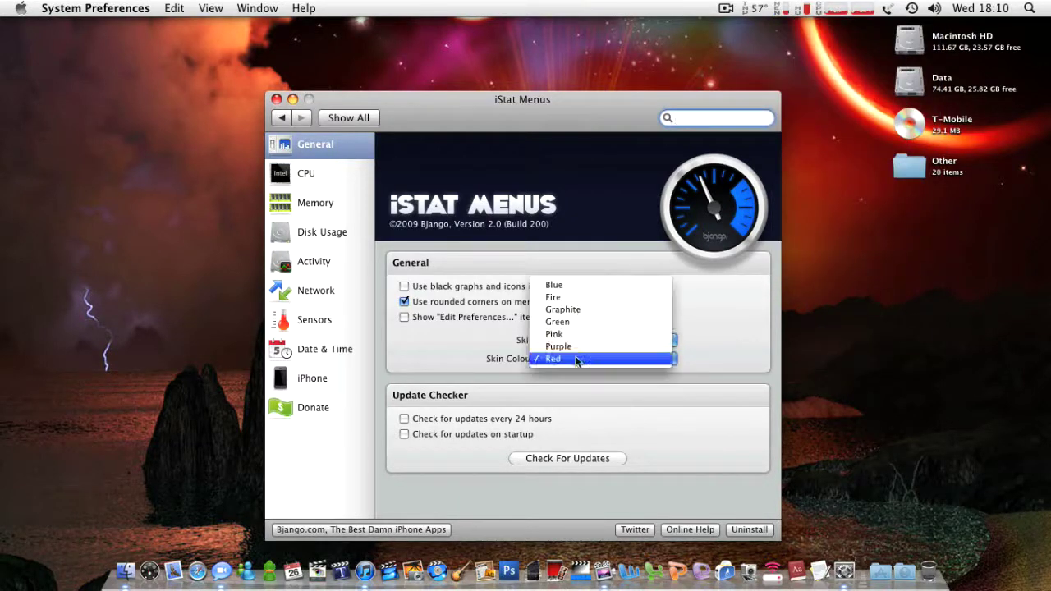
left_click(578, 296)
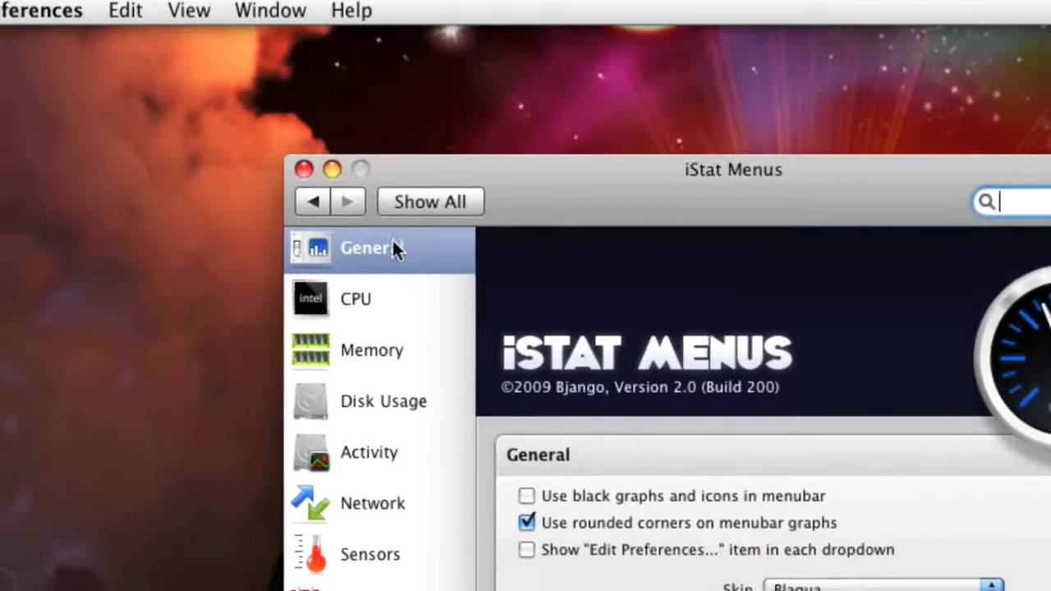
Select CPU in the iStat Menus sidebar to show its monitoring settings
left_click(391, 264)
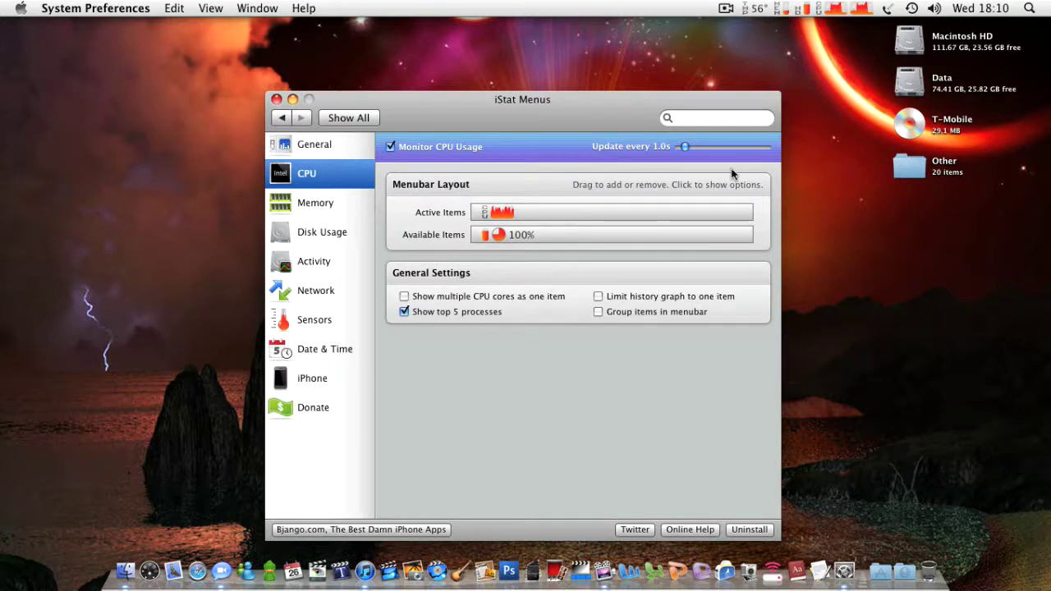
Toggle Monitor CPU Usage off and on, and move the CPU graph further right
left_click(415, 150)
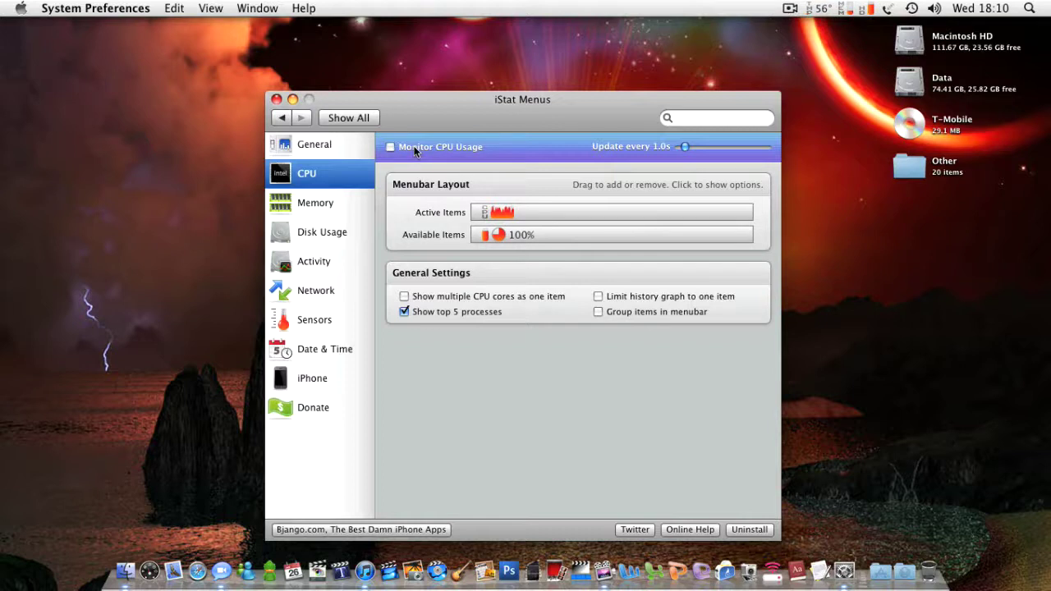
left_click(416, 150)
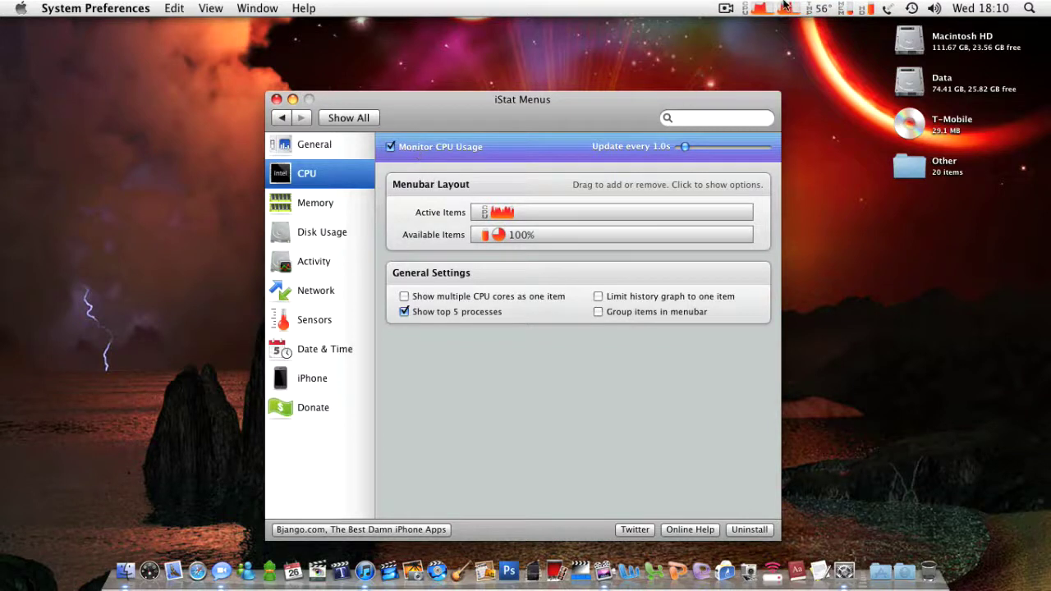
left_click_drag(784, 6, 845, 8)
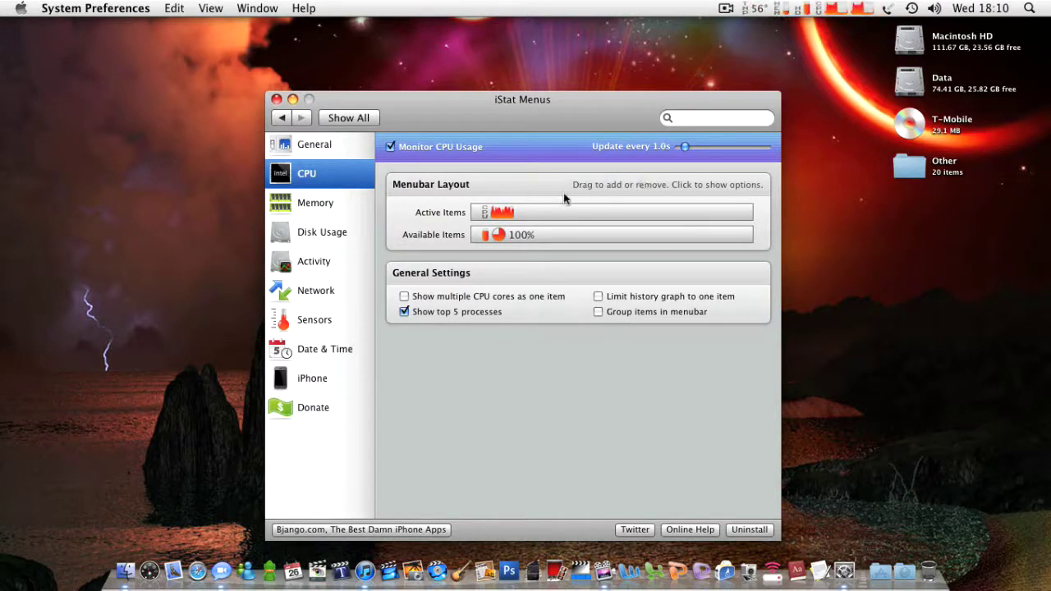
Try several CPU update intervals on the slider, settling on every 1.5s
left_click_drag(684, 148, 675, 149)
left_click(859, 6)
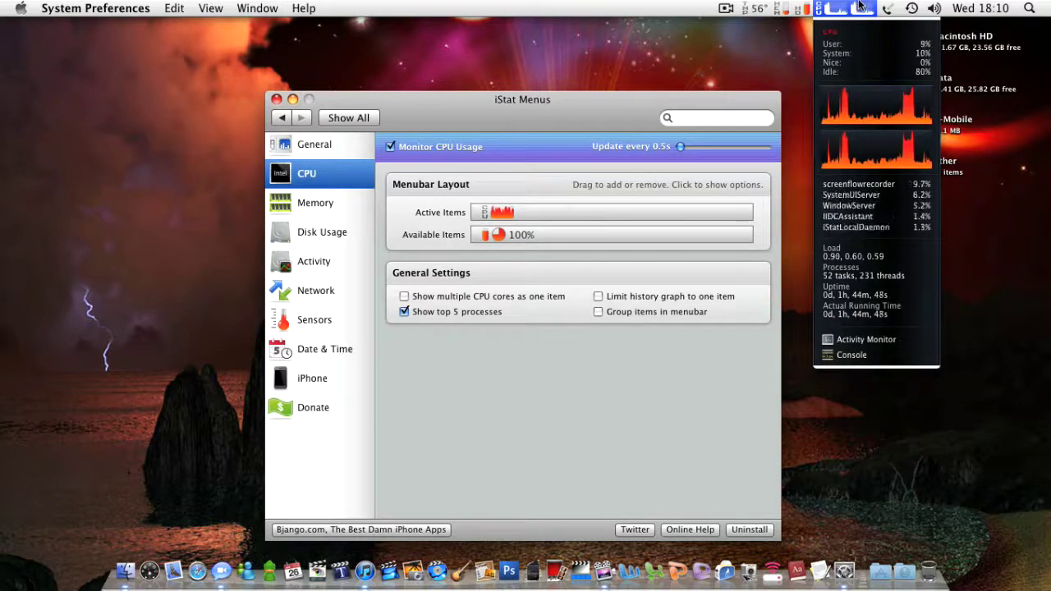
left_click(859, 7)
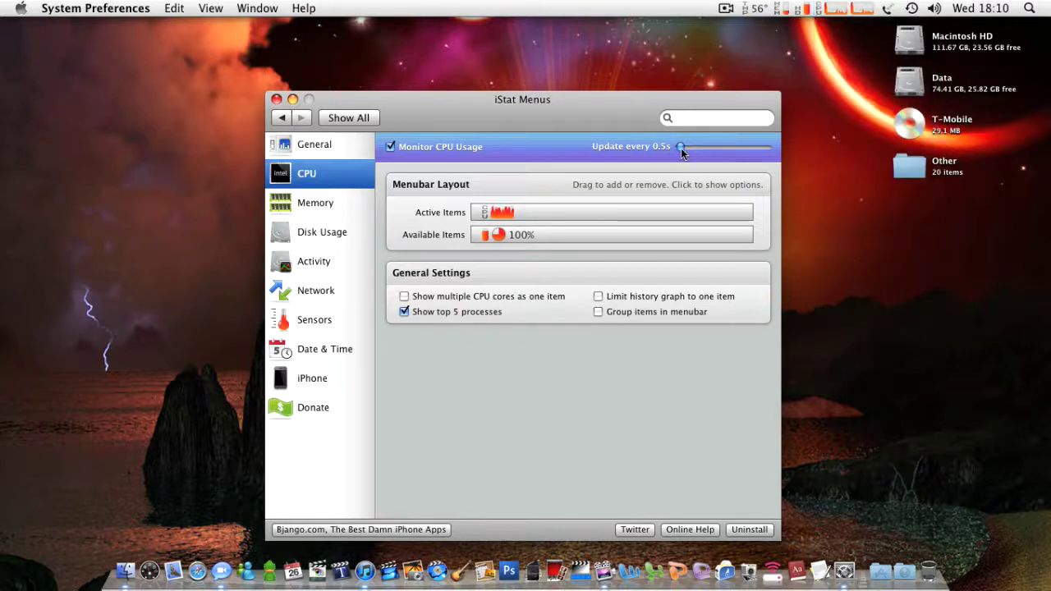
left_click_drag(681, 148, 765, 148)
left_click(838, 10)
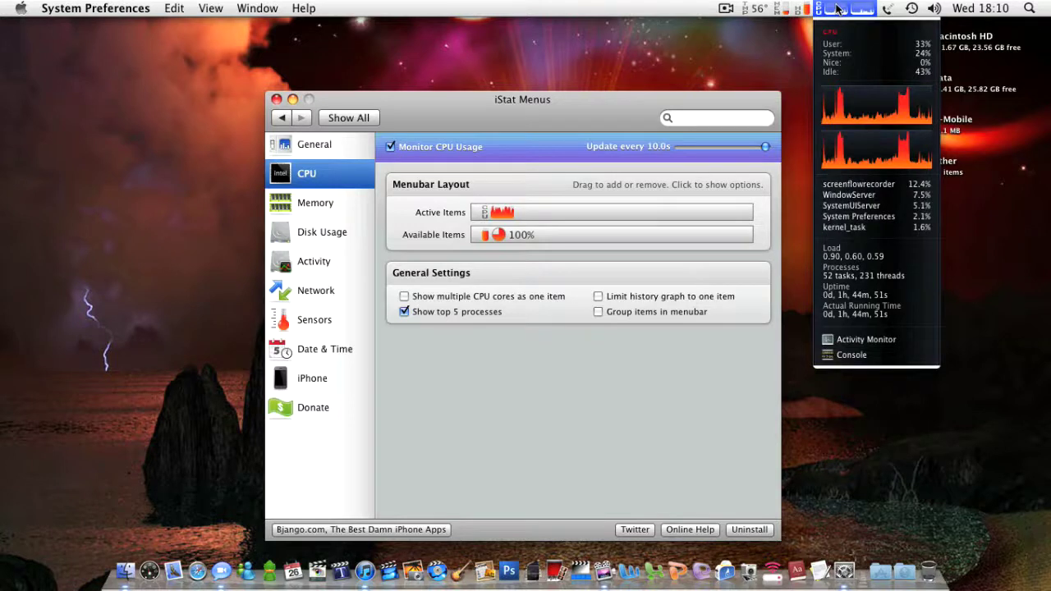
left_click(837, 9)
left_click_drag(699, 149, 685, 151)
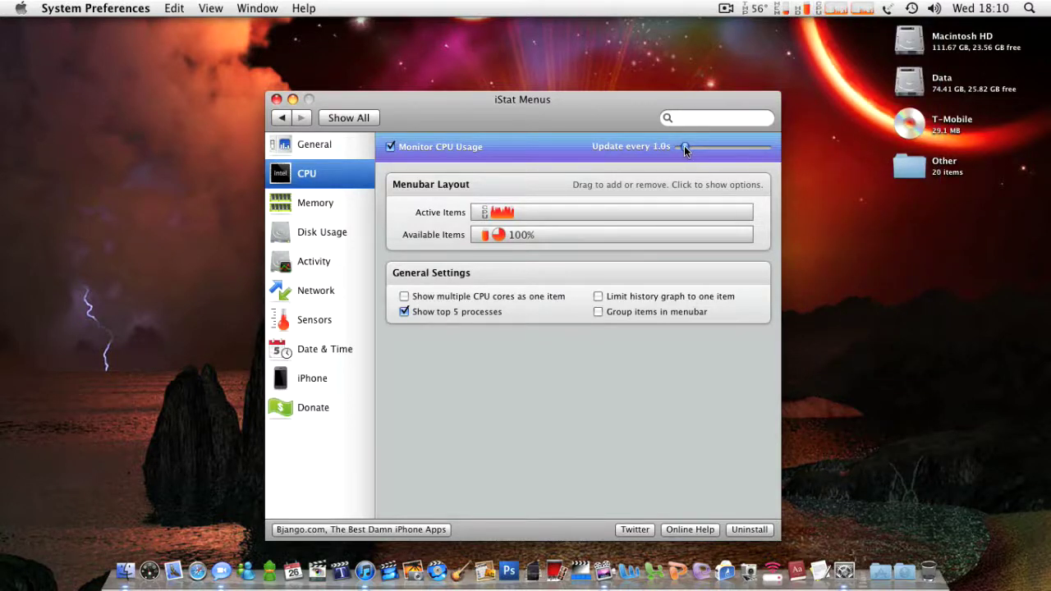
left_click_drag(684, 146, 690, 152)
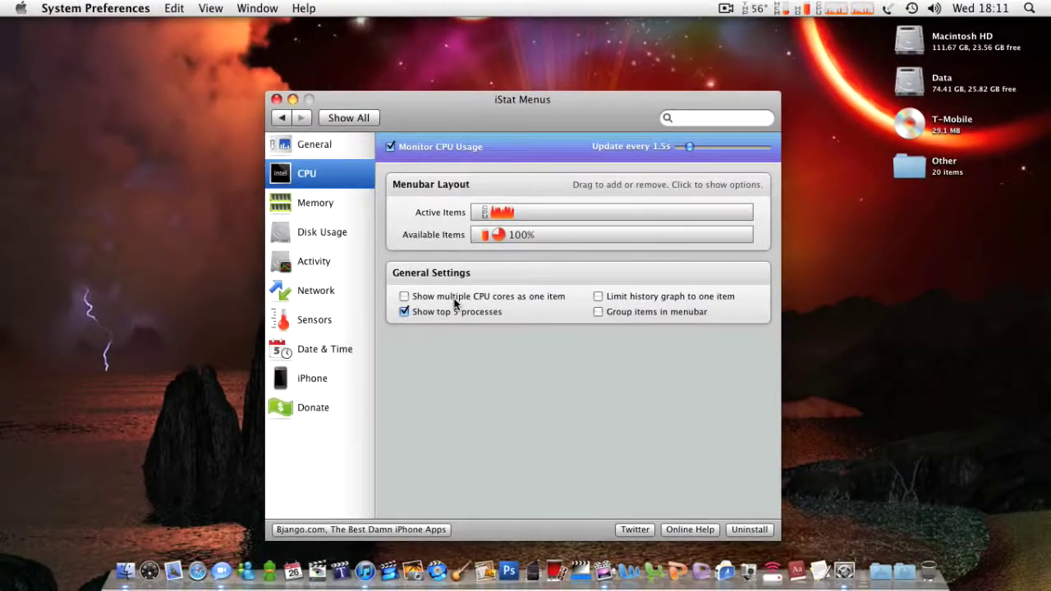
left_click(454, 298)
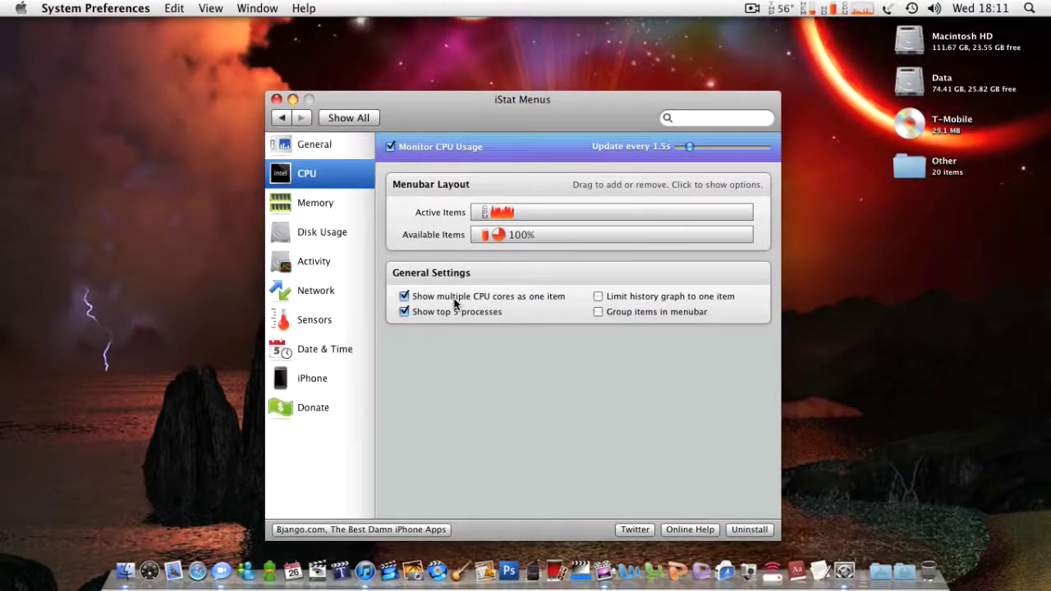
left_click(854, 6)
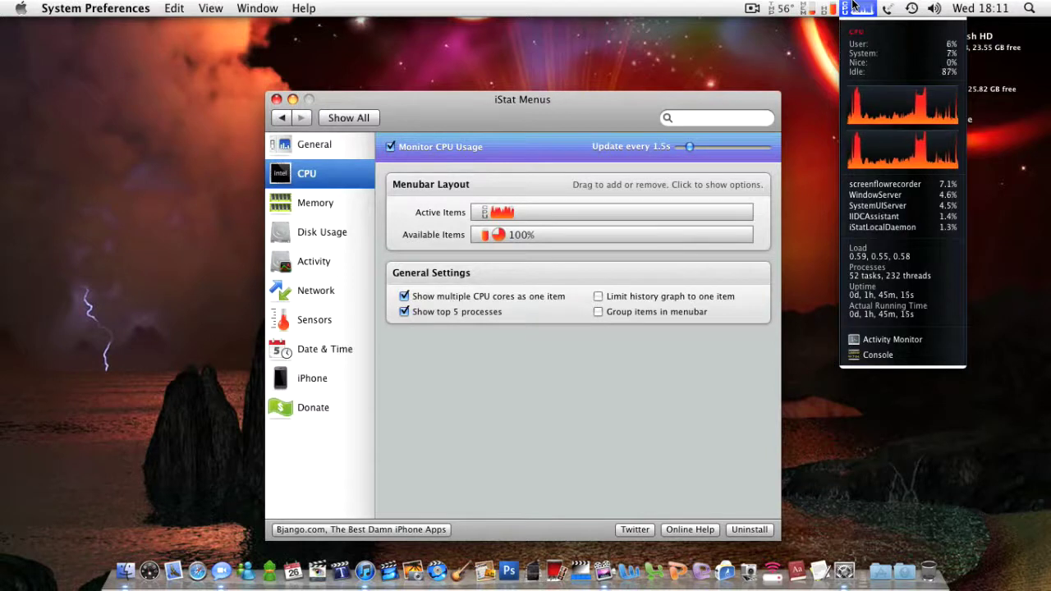
left_click(853, 6)
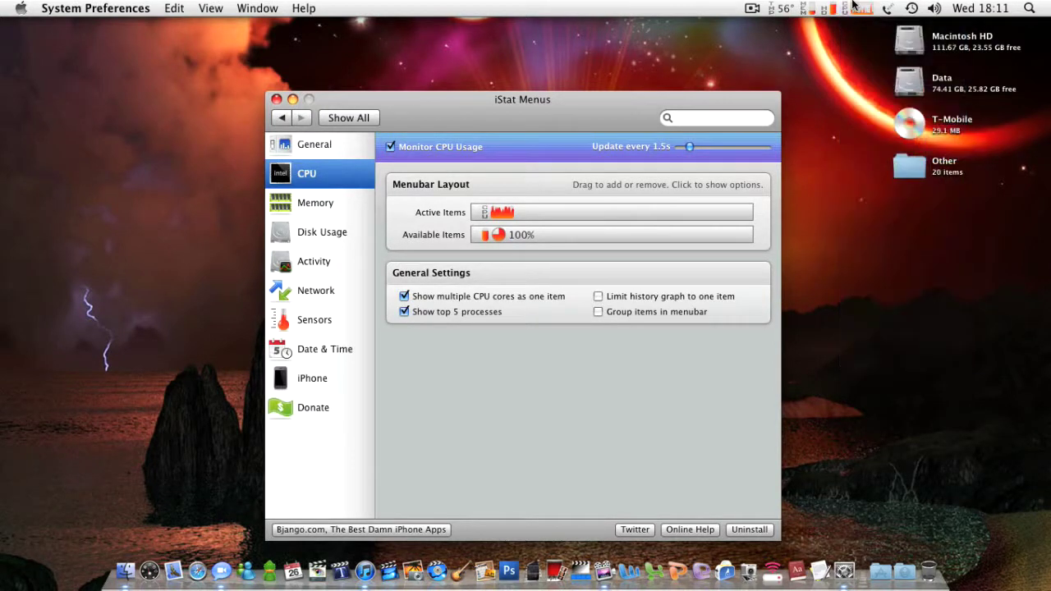
left_click(457, 303)
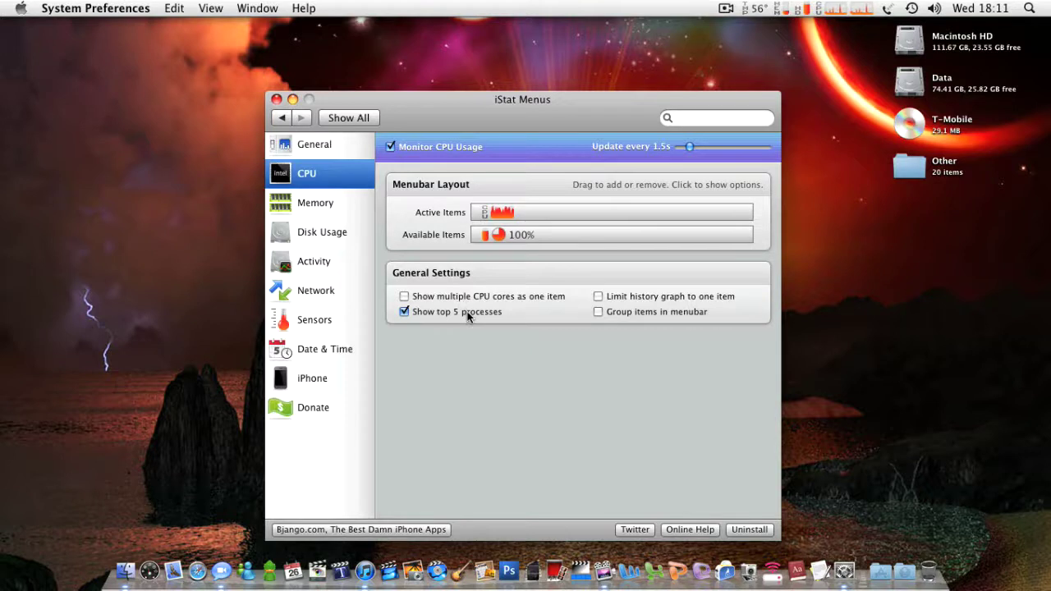
Hide and then reshow the top 5 processes list, checking the CPU dropdown
left_click(472, 314)
left_click(846, 7)
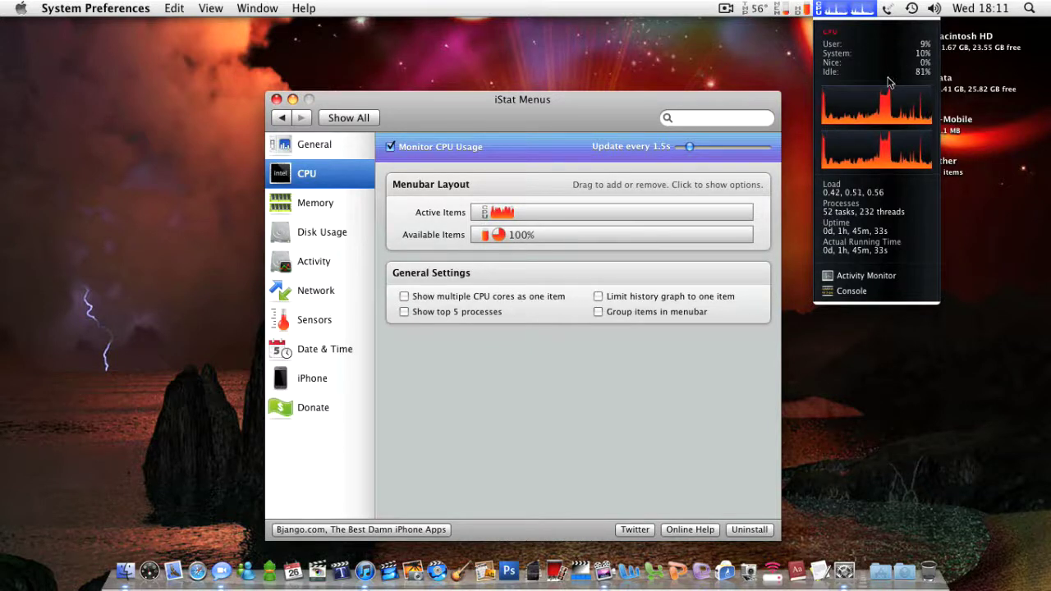
left_click(892, 8)
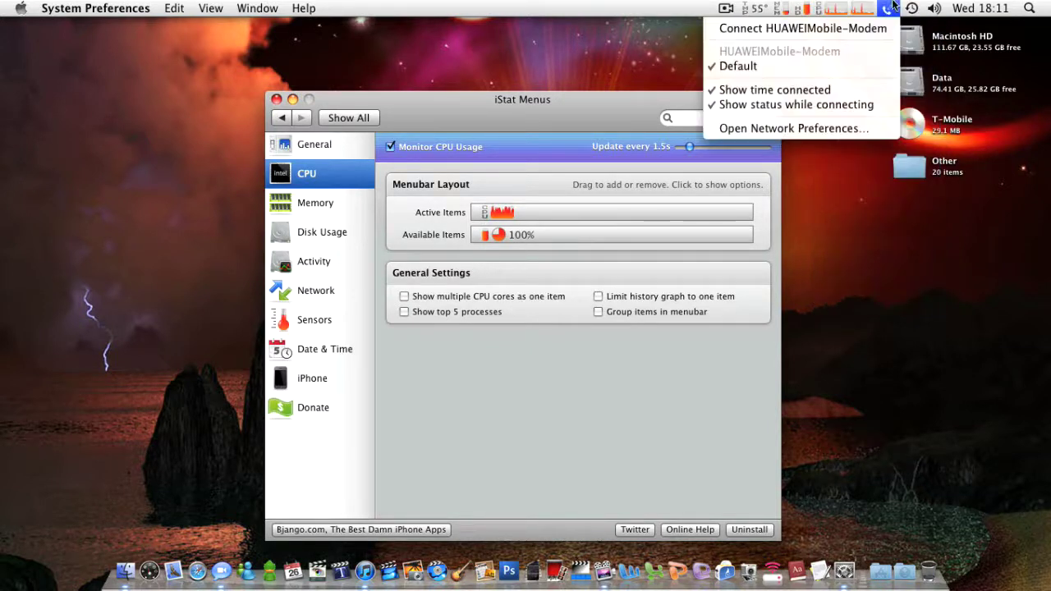
left_click(892, 7)
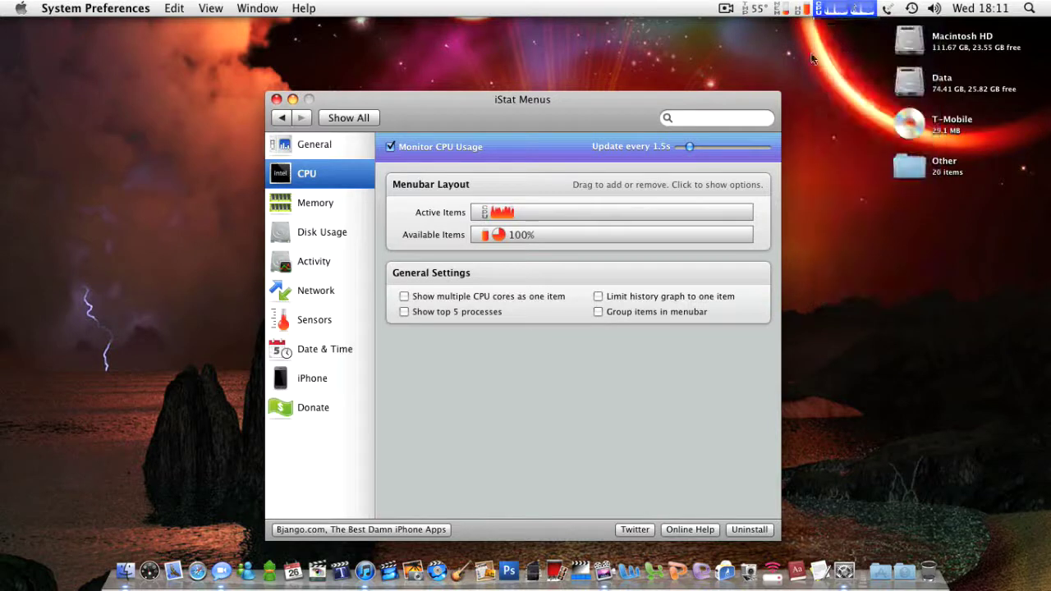
left_click(495, 312)
left_click(846, 8)
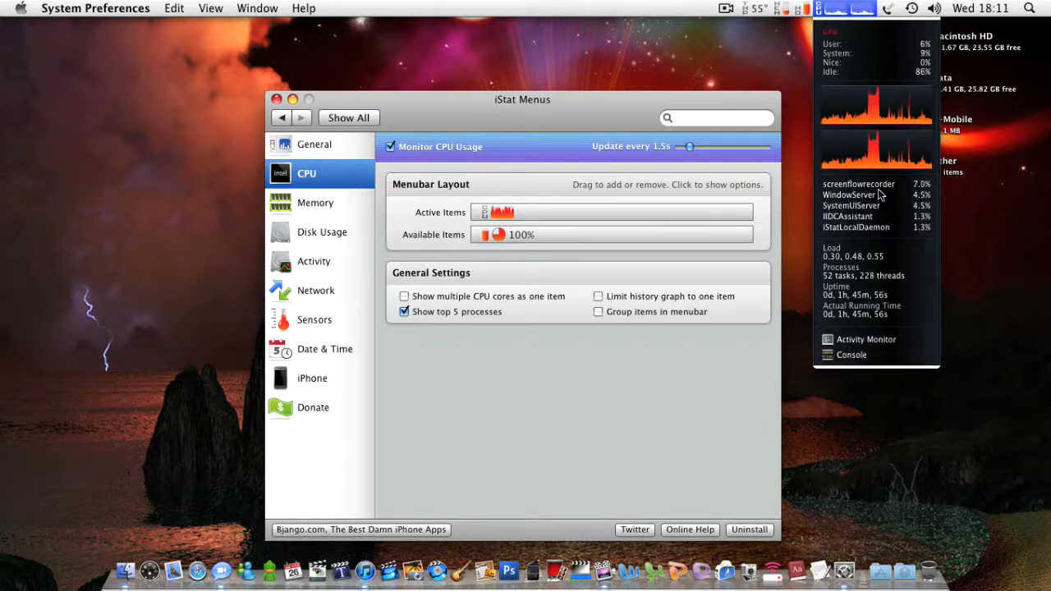
left_click(696, 299)
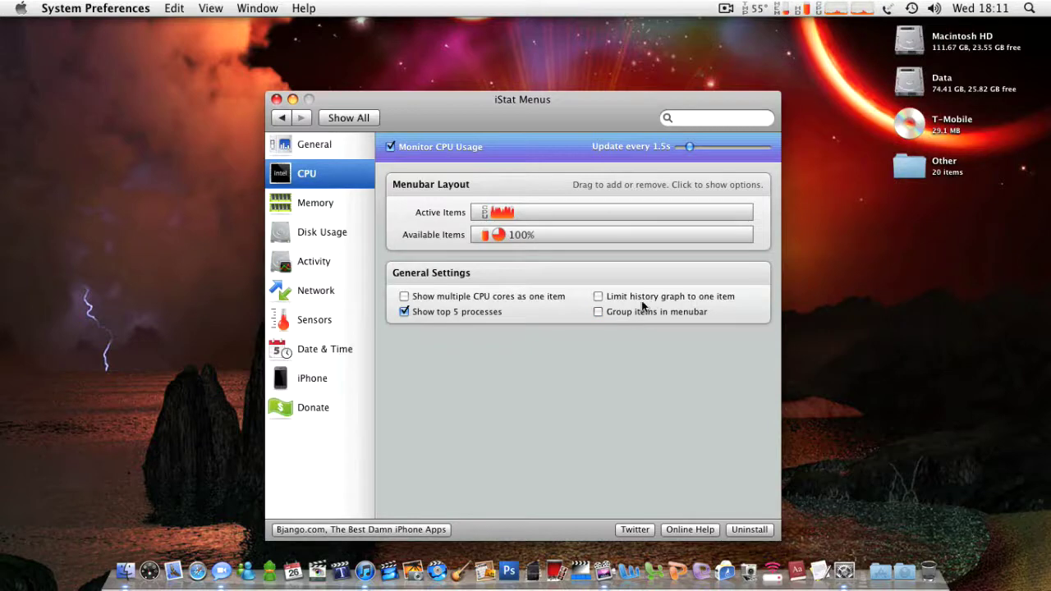
Try limiting the CPU history graph to one item and check the dropdown
left_click(642, 300)
left_click(855, 7)
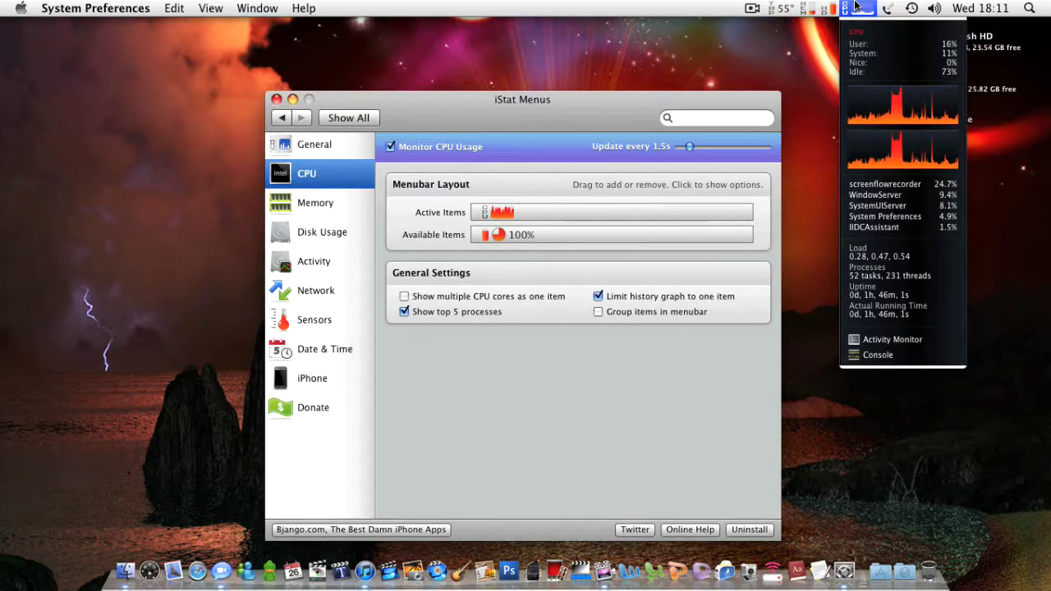
left_click(678, 221)
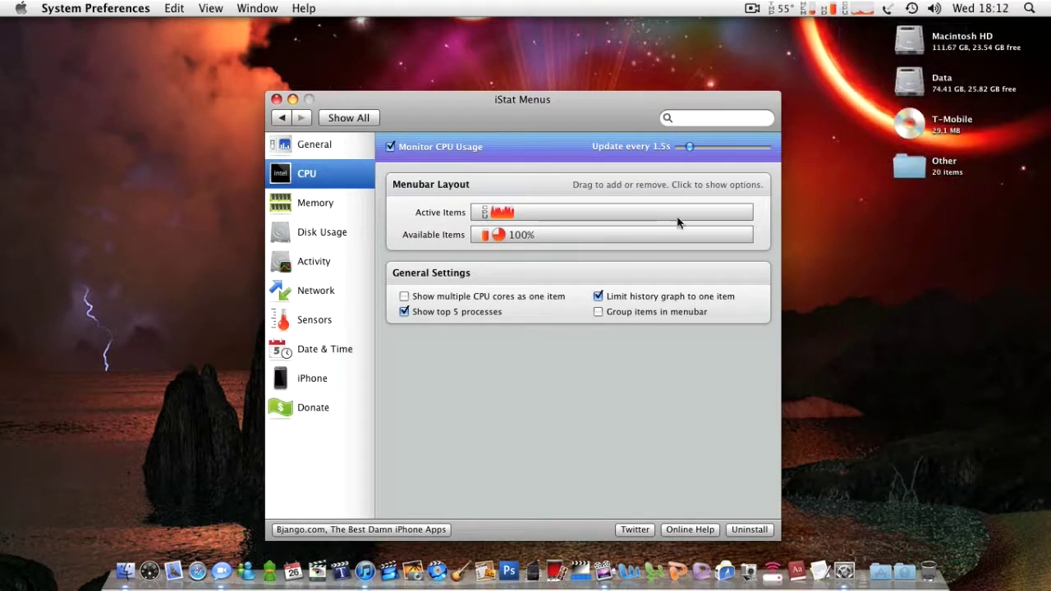
Group the CPU items in the menu bar, then ungroup them again
left_click(658, 311)
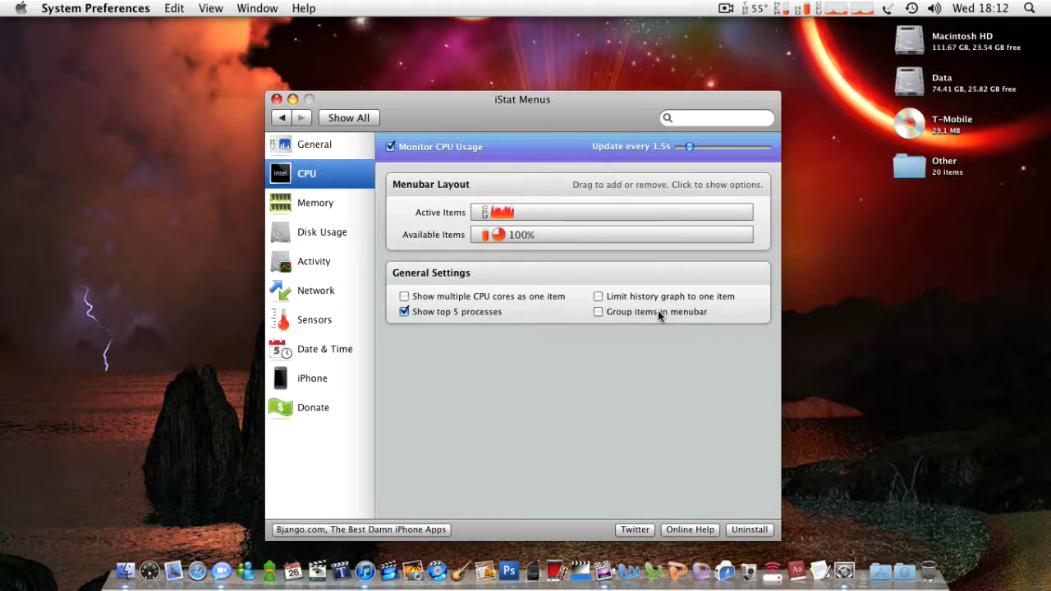
left_click(785, 6)
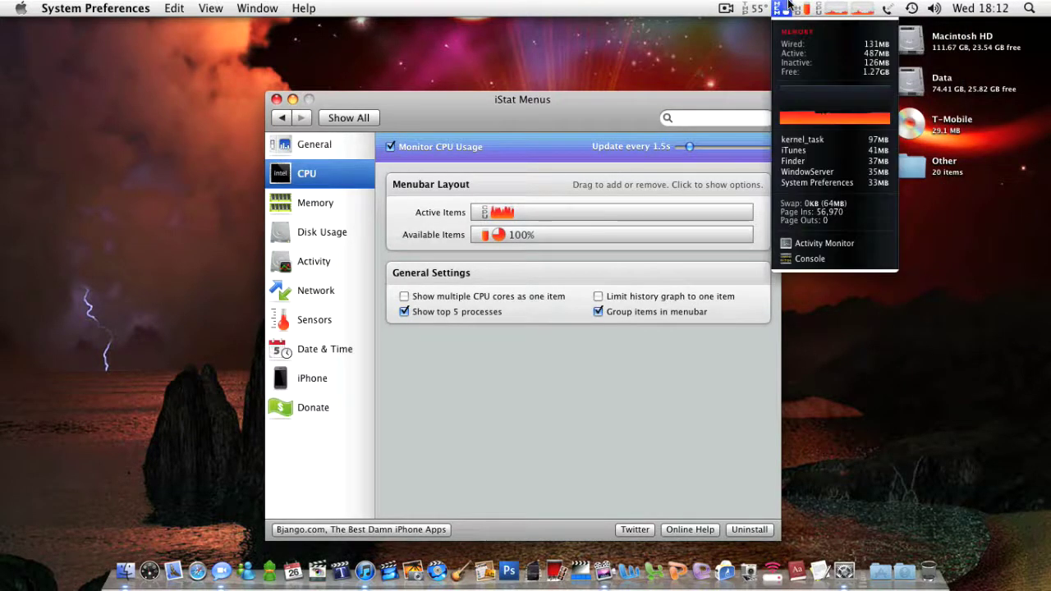
left_click(788, 6)
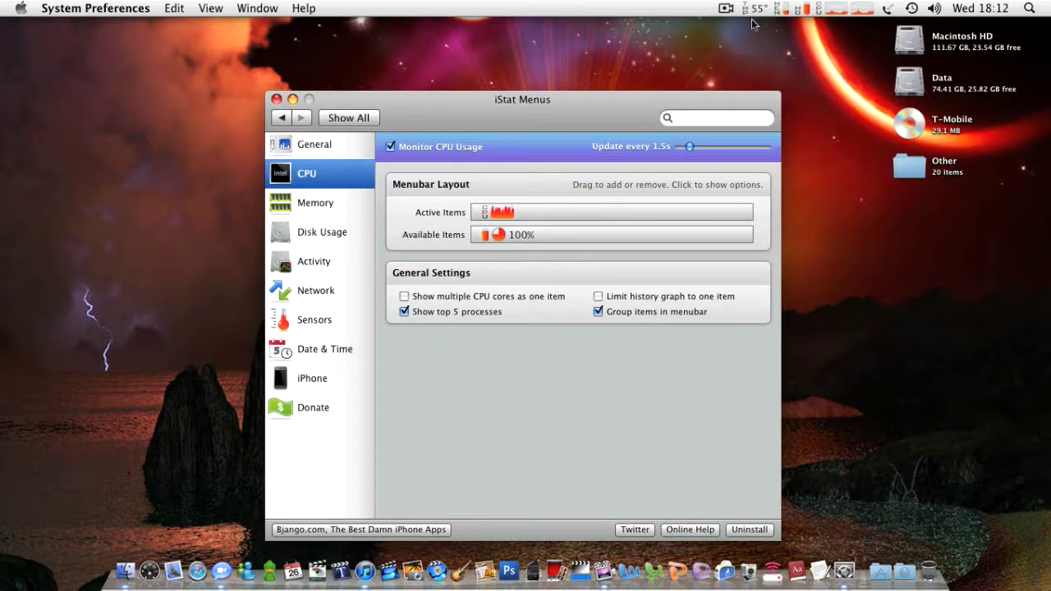
left_click(672, 317)
left_click(854, 6)
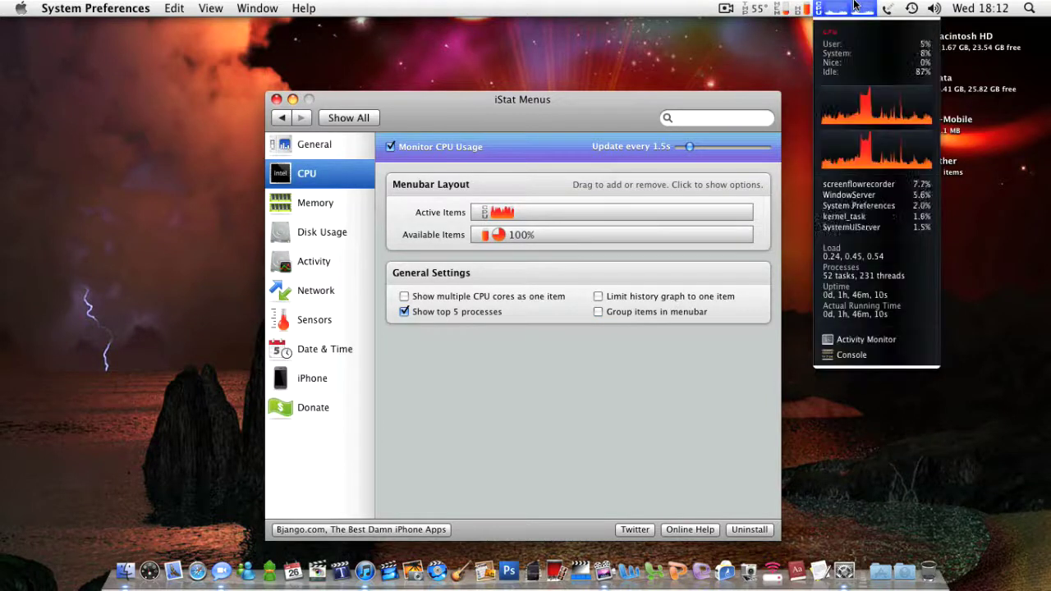
left_click(854, 6)
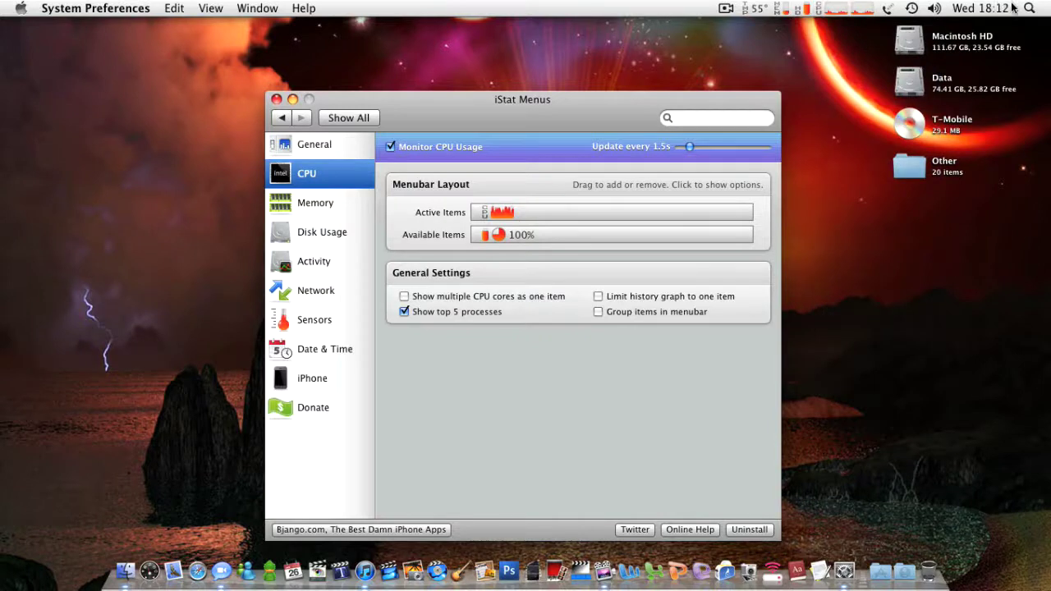
Set the Memory update interval to 8.0s and check the memory statistics
left_click(315, 205)
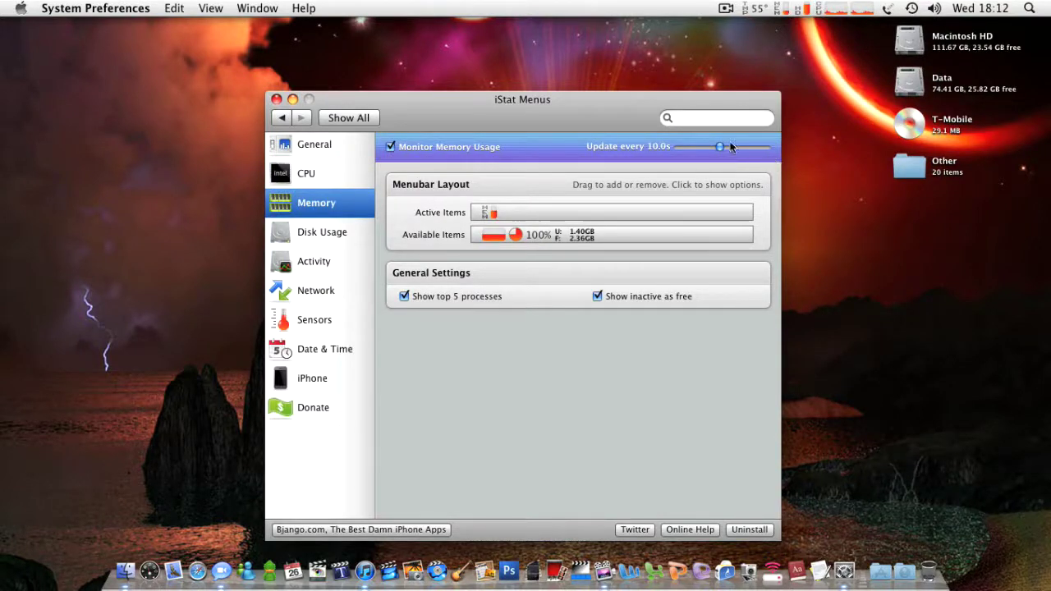
mouse_move(720, 148)
left_mouse_down()
mouse_move(689, 152)
mouse_move(711, 154)
left_mouse_up()
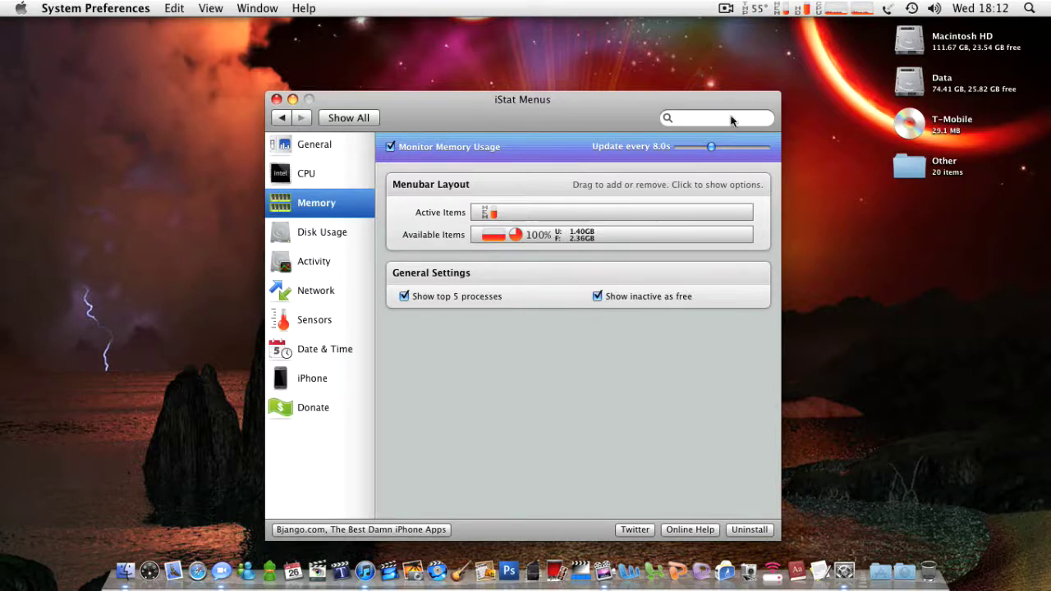
left_click(787, 8)
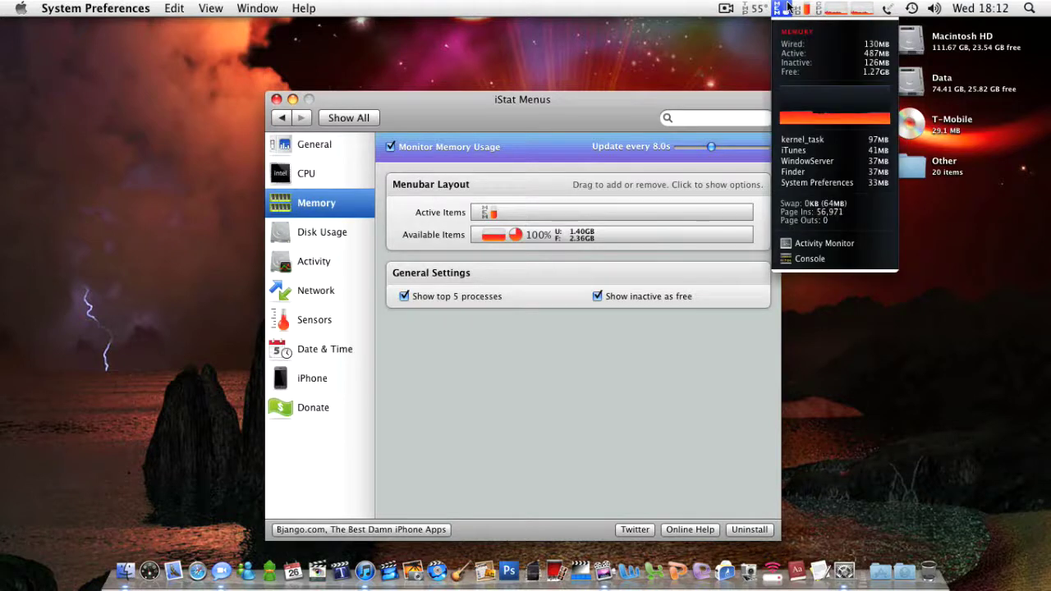
left_click(786, 7)
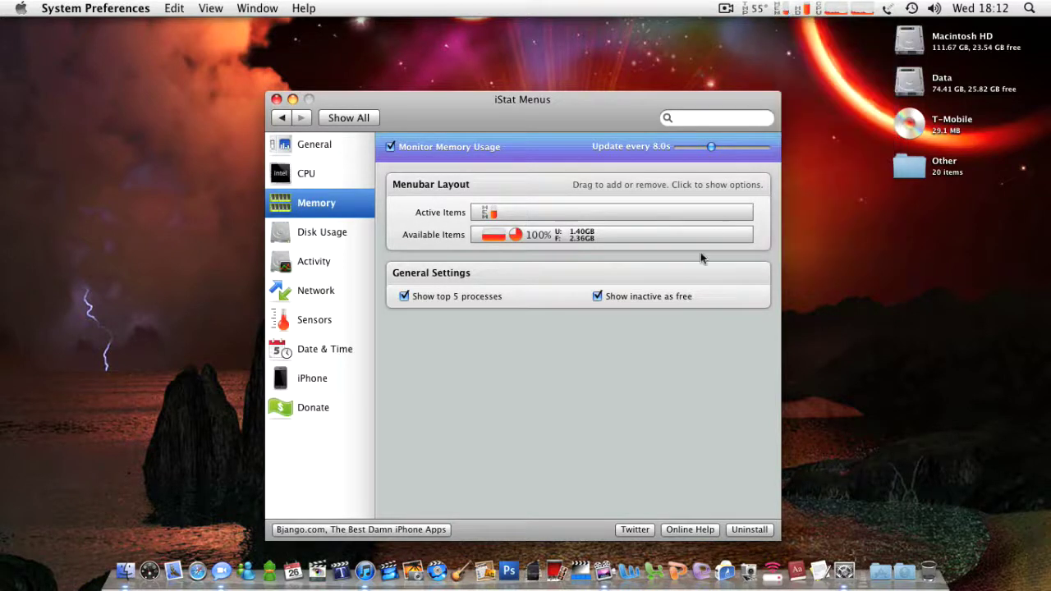
Toggle Show inactive as free off and back on, then go to Disk Usage
left_click(661, 301)
left_click(763, 6)
mouse_move(791, 7)
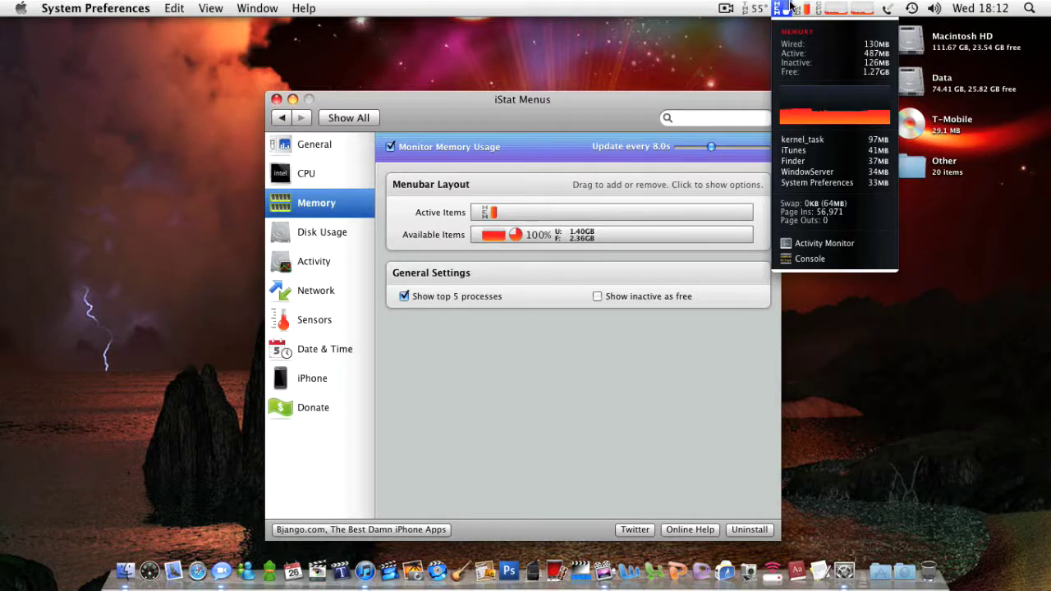
left_click(791, 8)
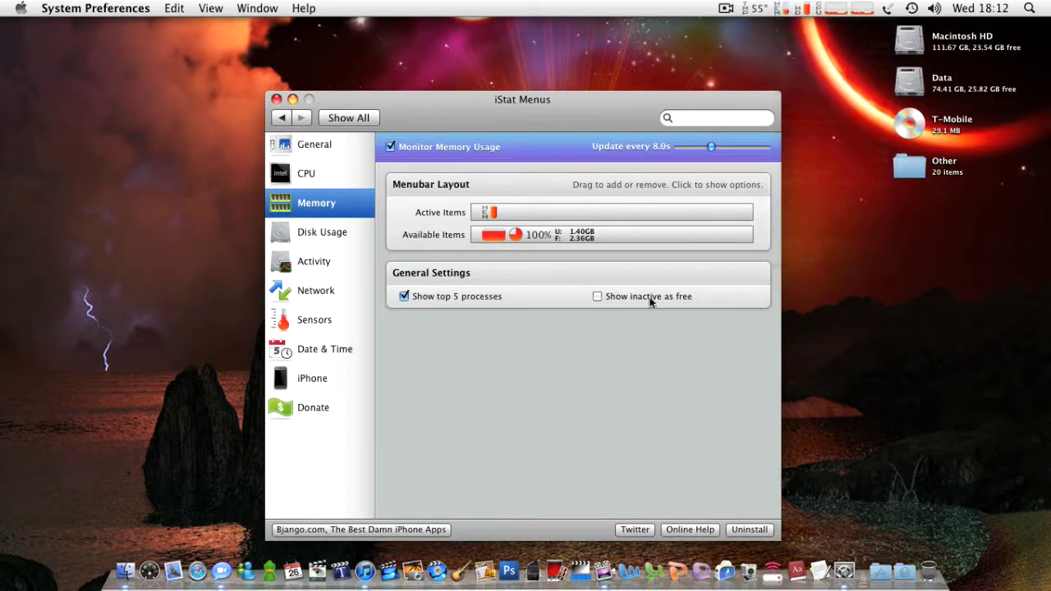
left_click(651, 298)
left_click(790, 7)
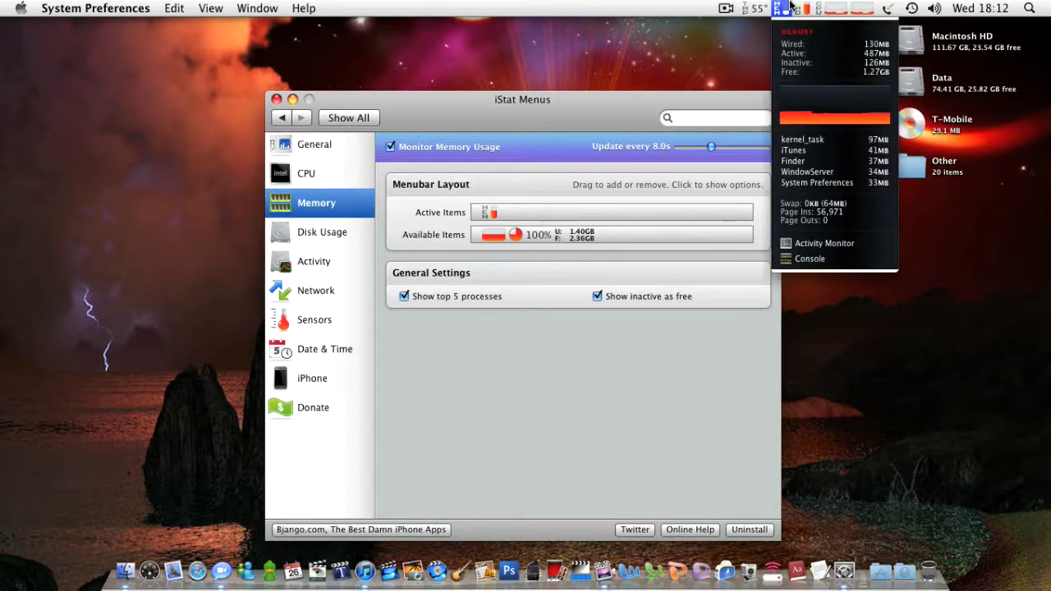
left_click(791, 8)
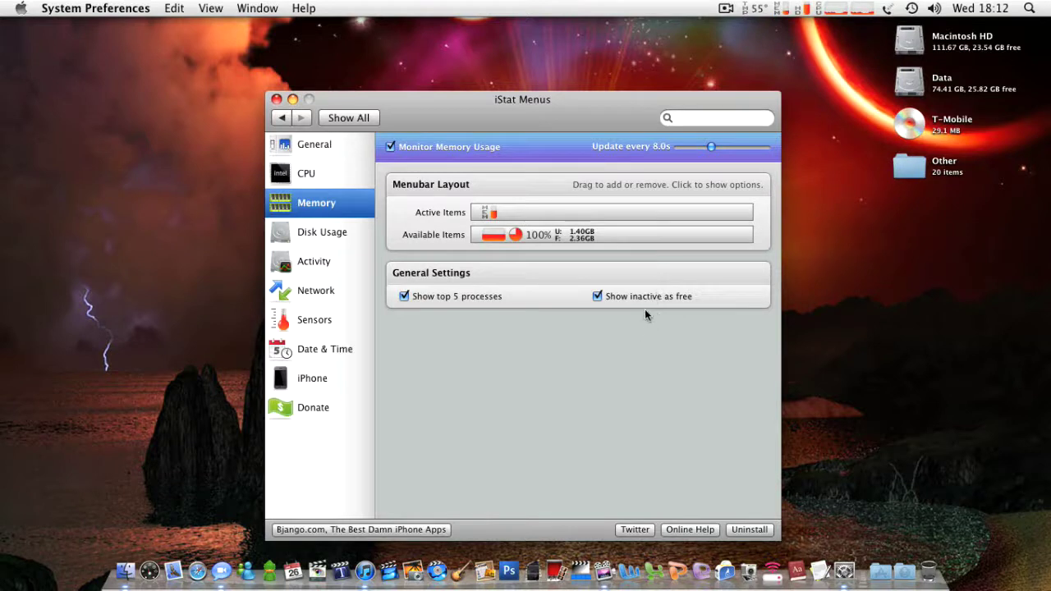
left_click(348, 240)
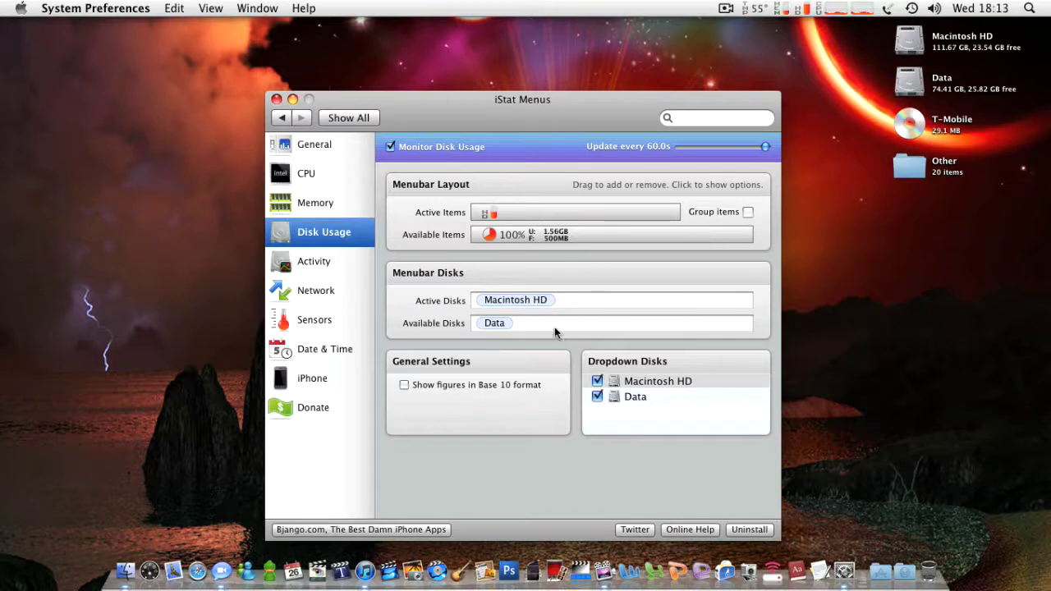
Select the Macintosh HD disk and turn on Base 10 figures, previewing the disk readout
left_click(538, 304)
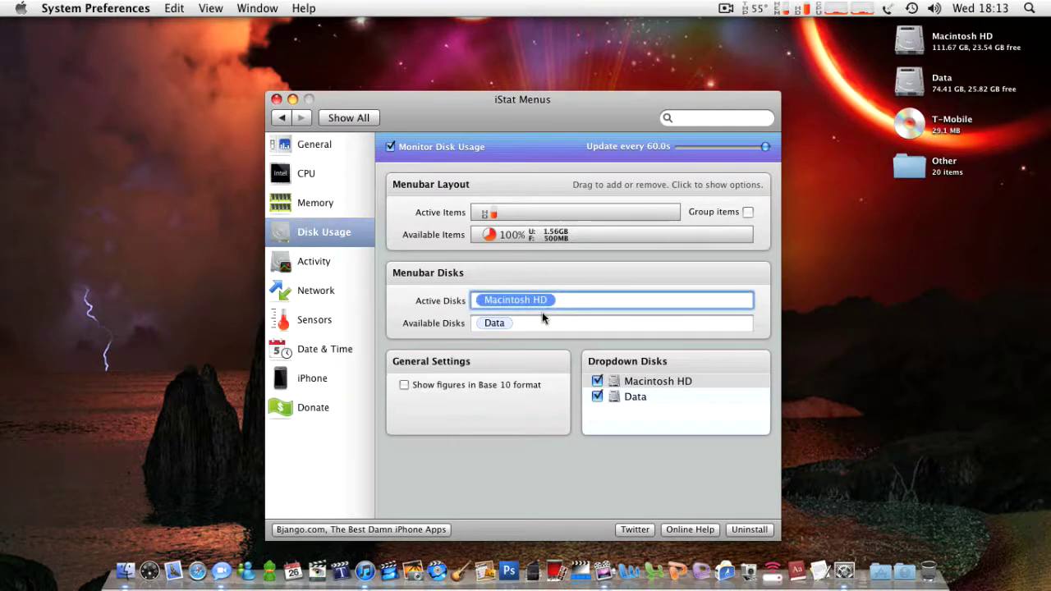
left_click(525, 327)
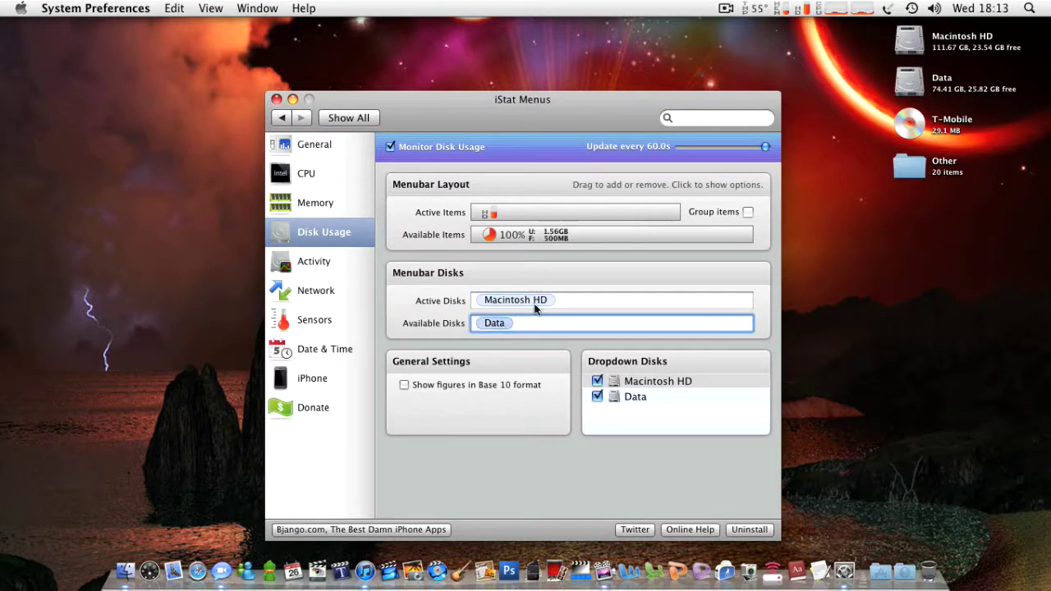
left_click(458, 391)
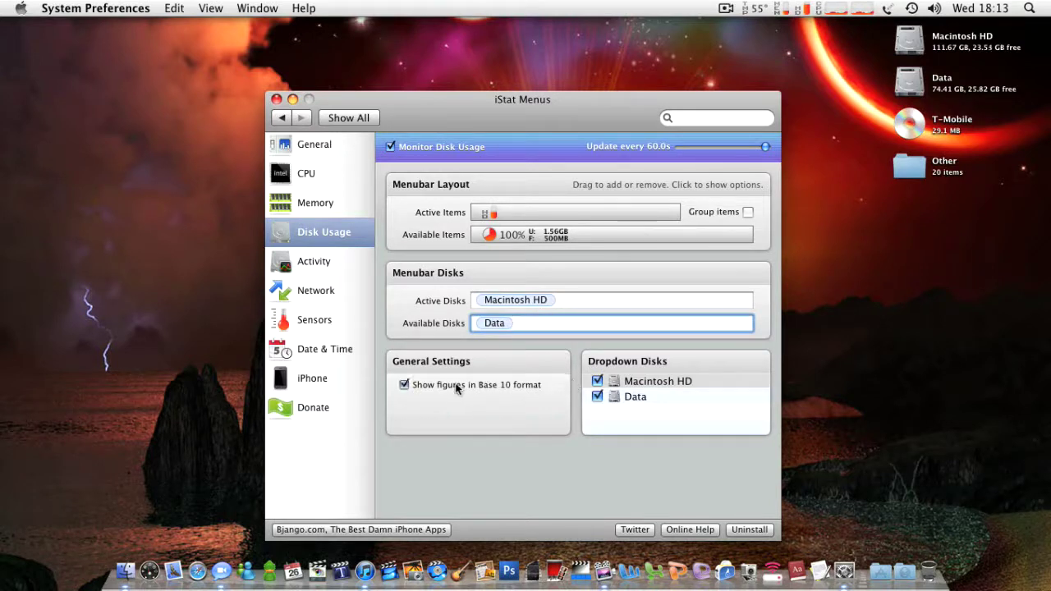
left_click(457, 390)
left_click(457, 391)
left_click(788, 8)
mouse_move(800, 7)
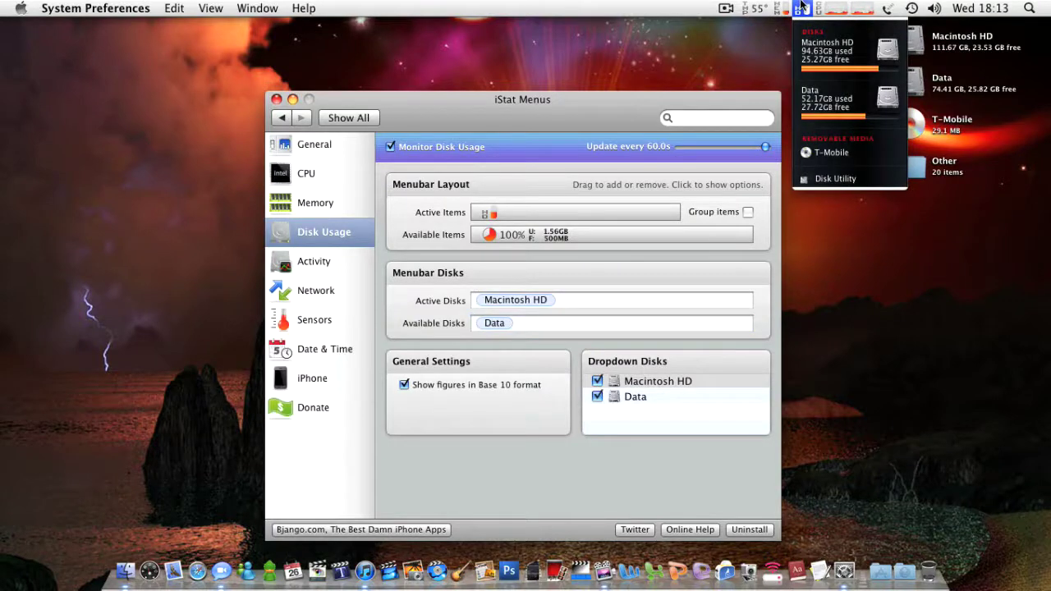
left_click(803, 6)
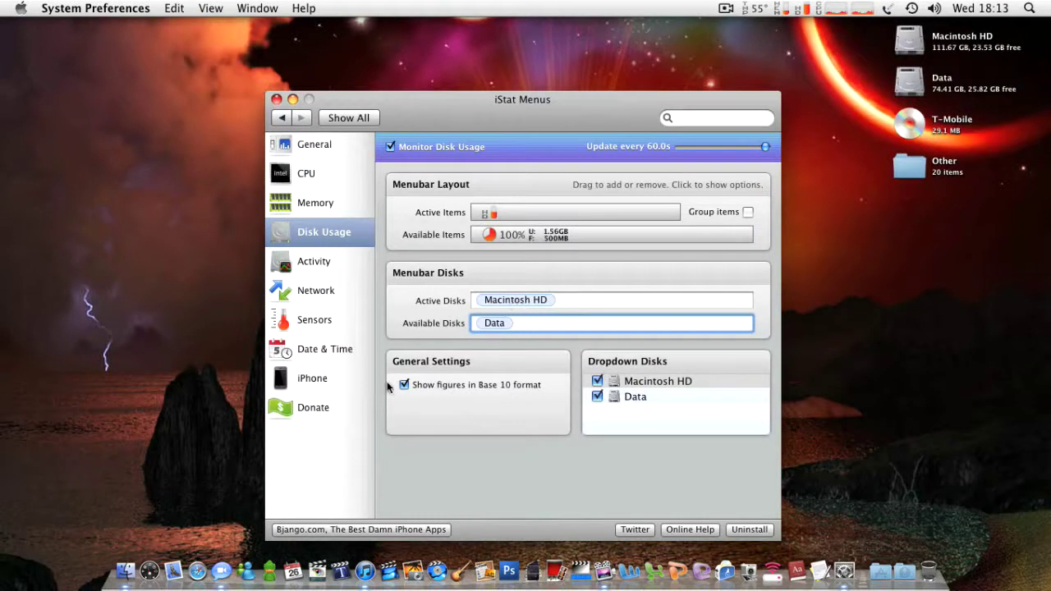
Turn Base 10 figures off, recheck the disk readout, and go to Activity settings
left_click(402, 385)
left_click(775, 7)
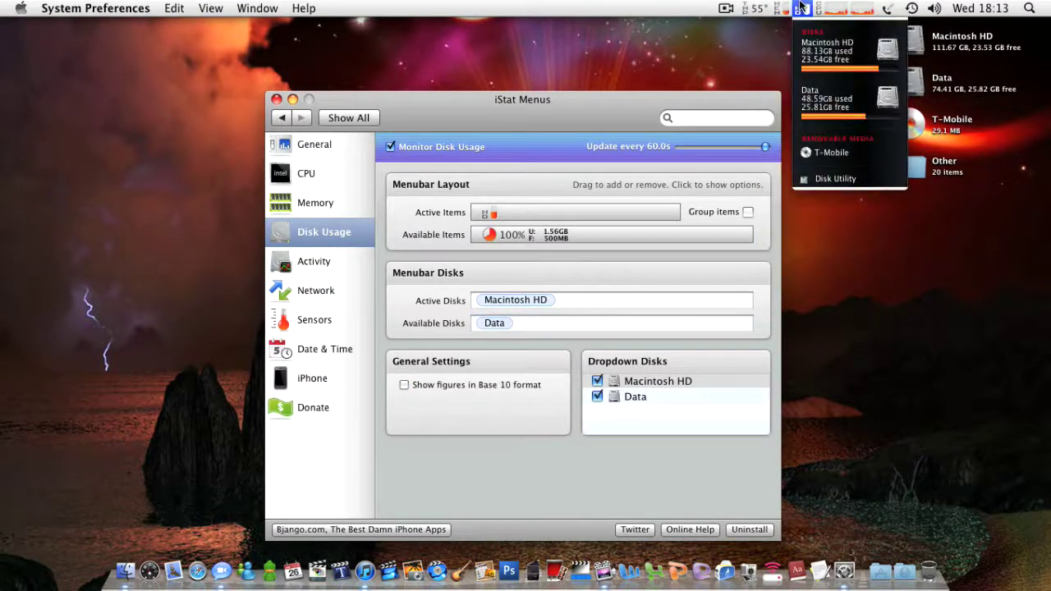
left_click(801, 7)
left_click(318, 259)
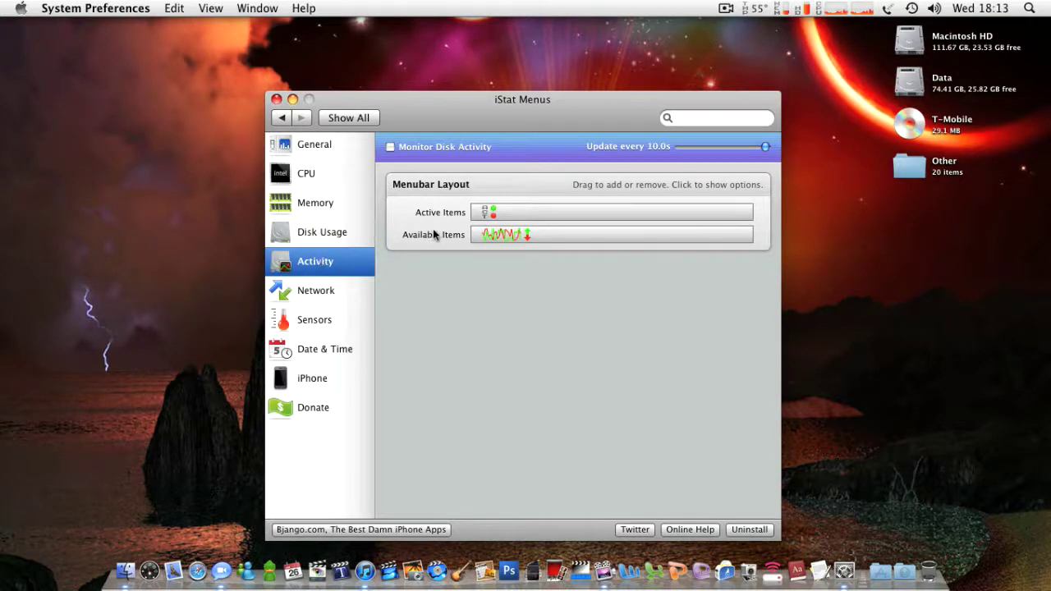
left_click(444, 147)
left_click(730, 7)
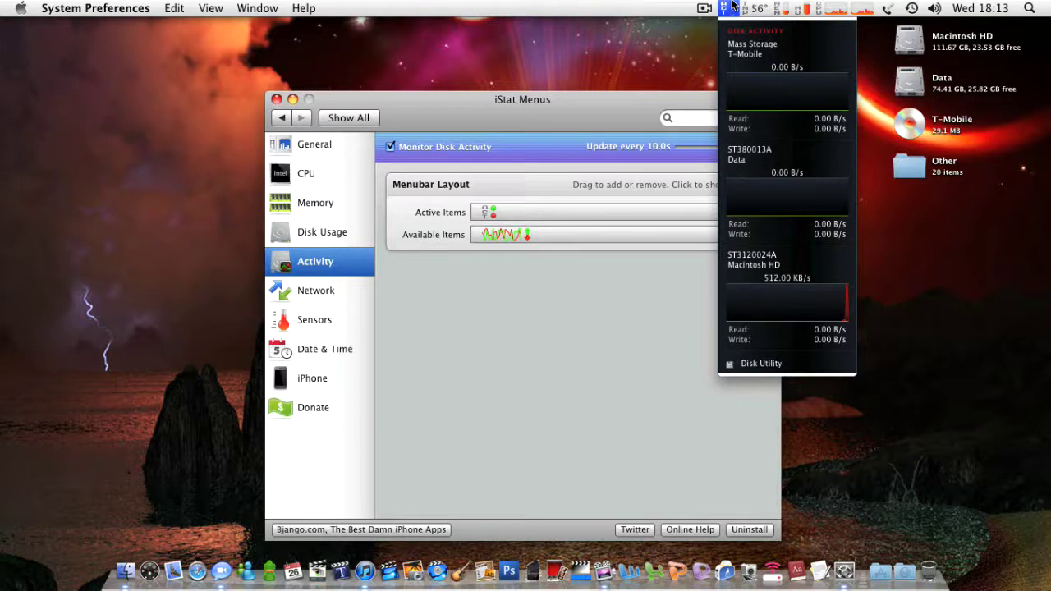
left_click(731, 7)
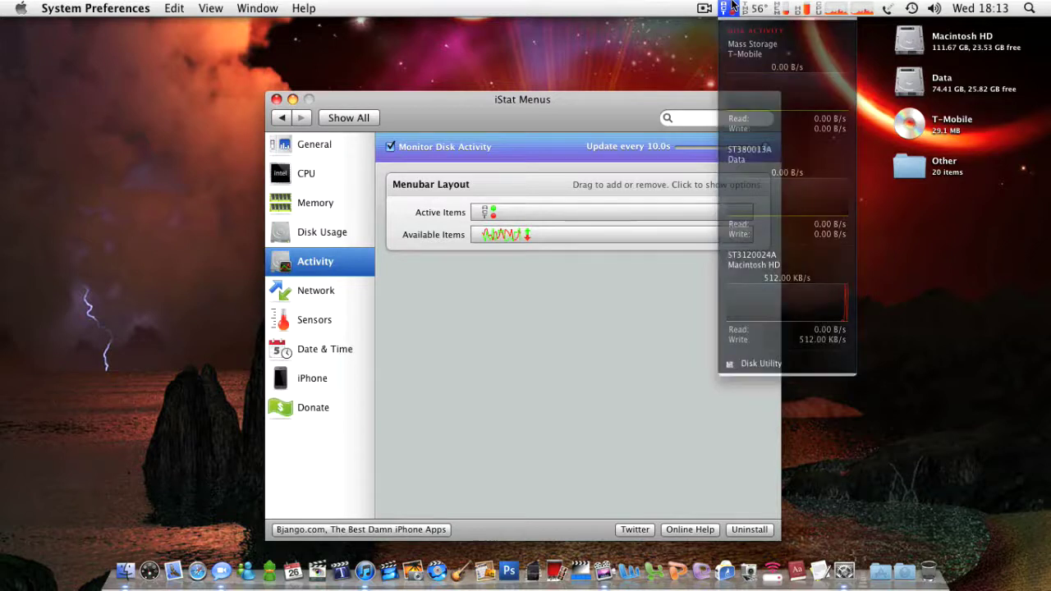
left_click(449, 147)
Check the network readout, untick Monitor Bandwidth, and go to the Sensors settings
left_click(319, 293)
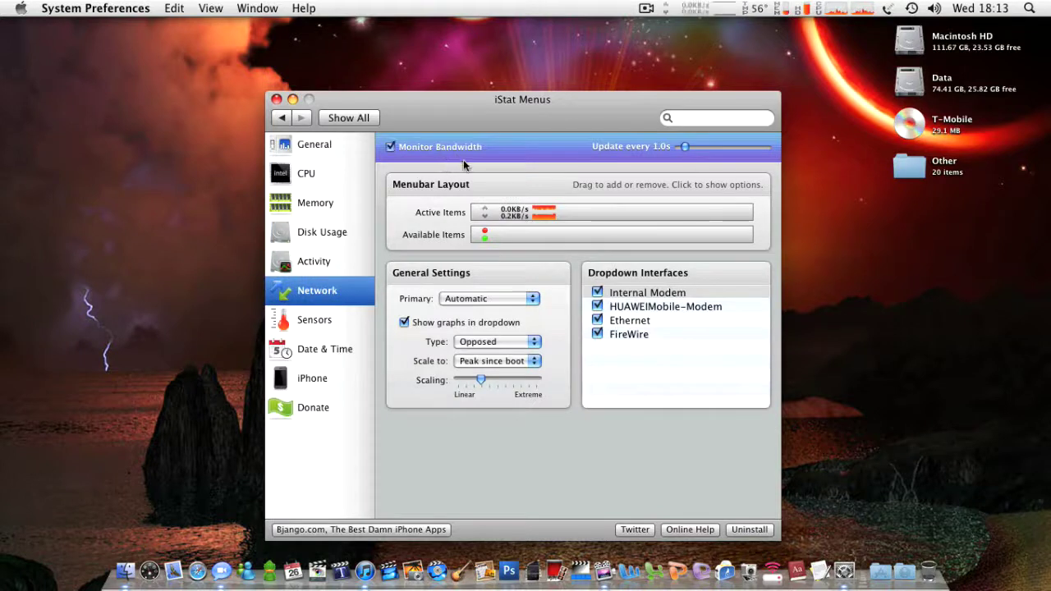
left_click(709, 9)
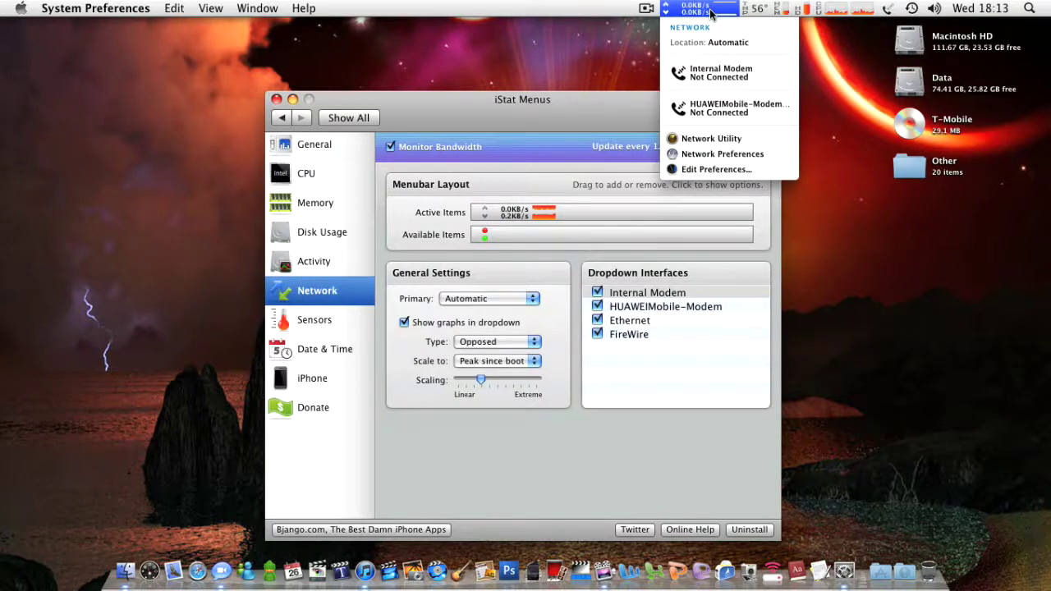
left_click(694, 5)
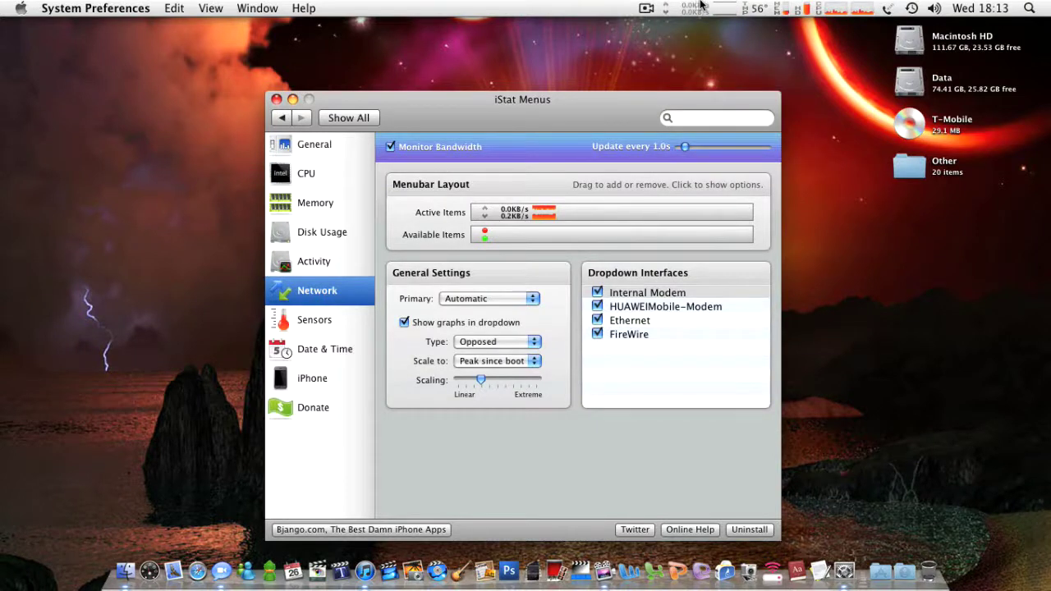
left_click(445, 149)
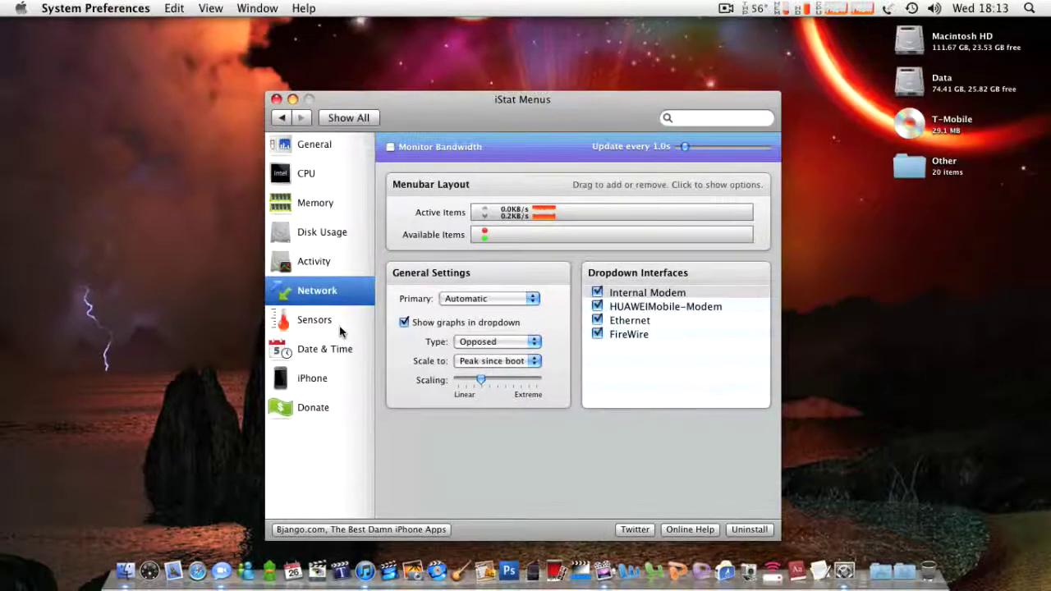
left_click(361, 279)
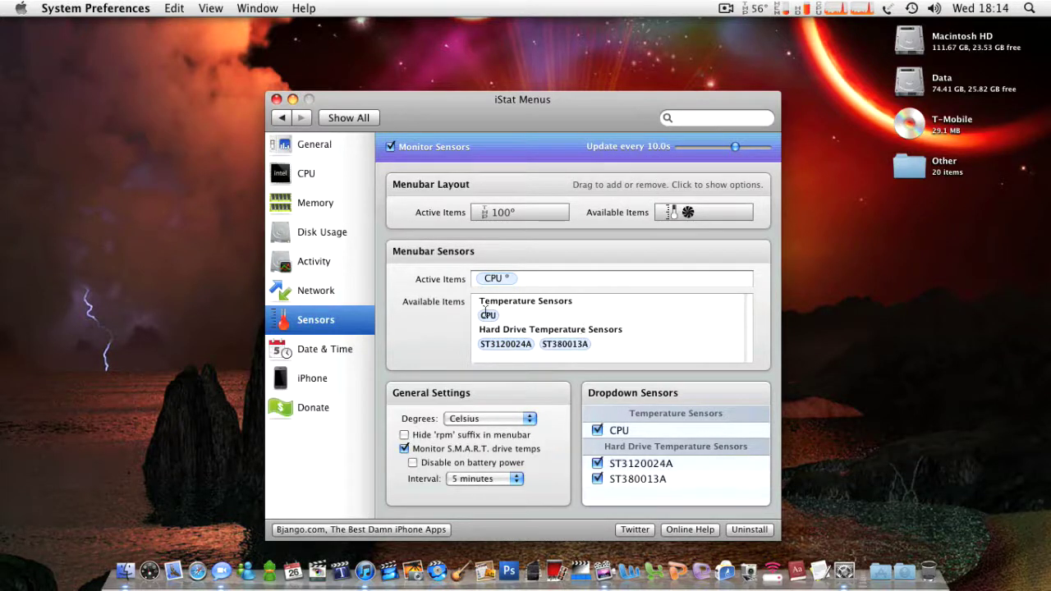
left_click(499, 284)
Inspect the temperature sensors and try Fahrenheit before returning Degrees to Celsius
left_click(583, 328)
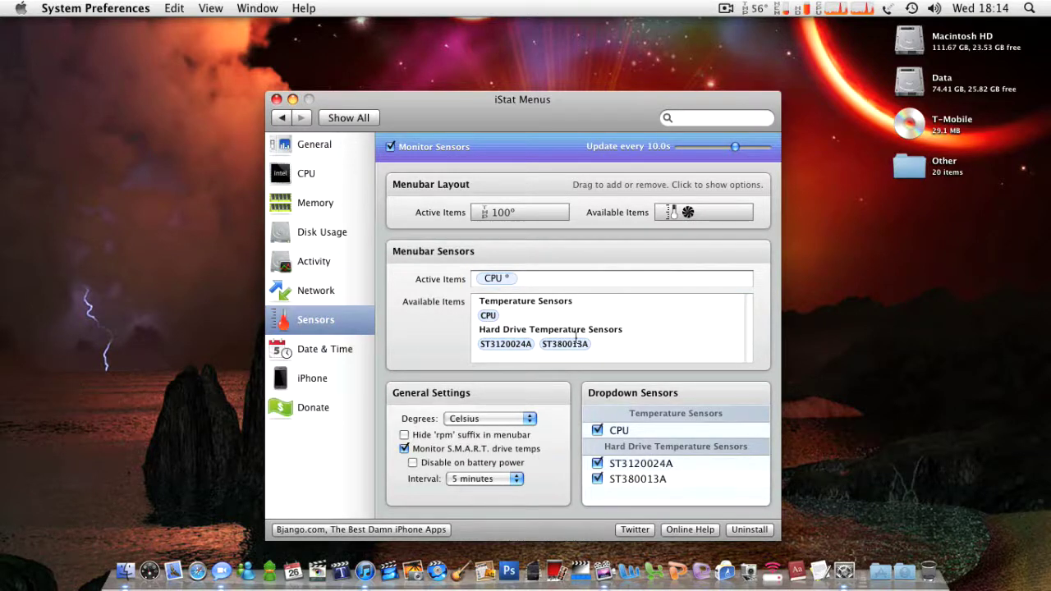
left_click(577, 343)
left_click(502, 420)
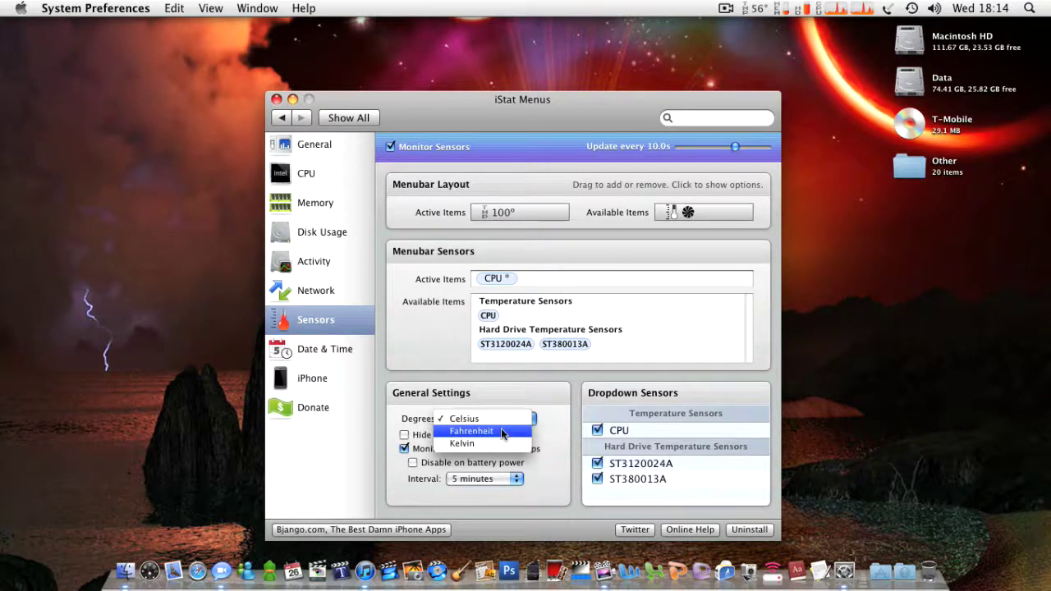
left_click(501, 427)
left_click(719, 8)
mouse_move(743, 8)
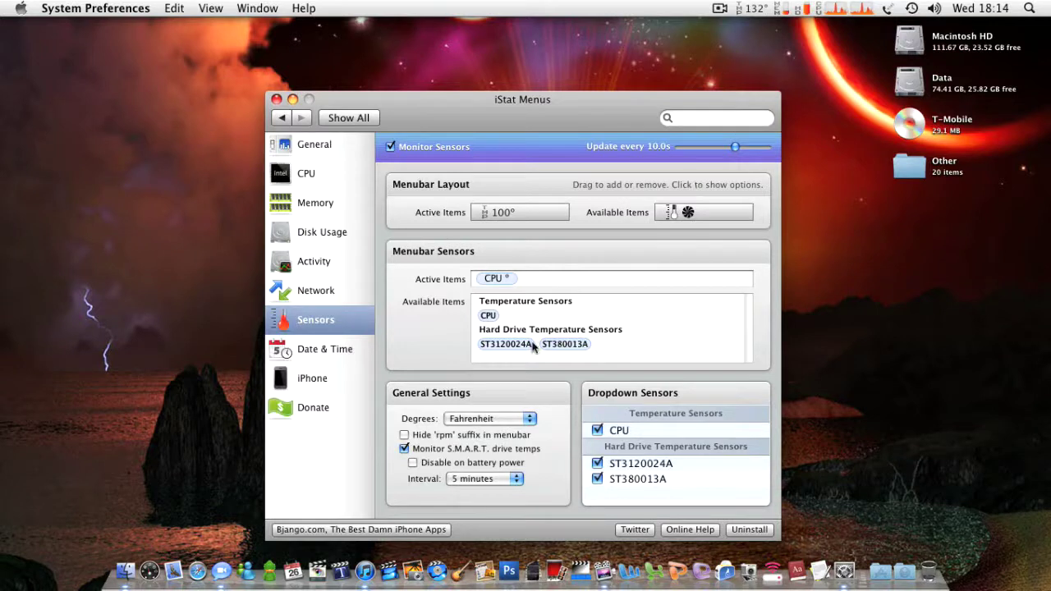
left_click(469, 418)
left_click(468, 409)
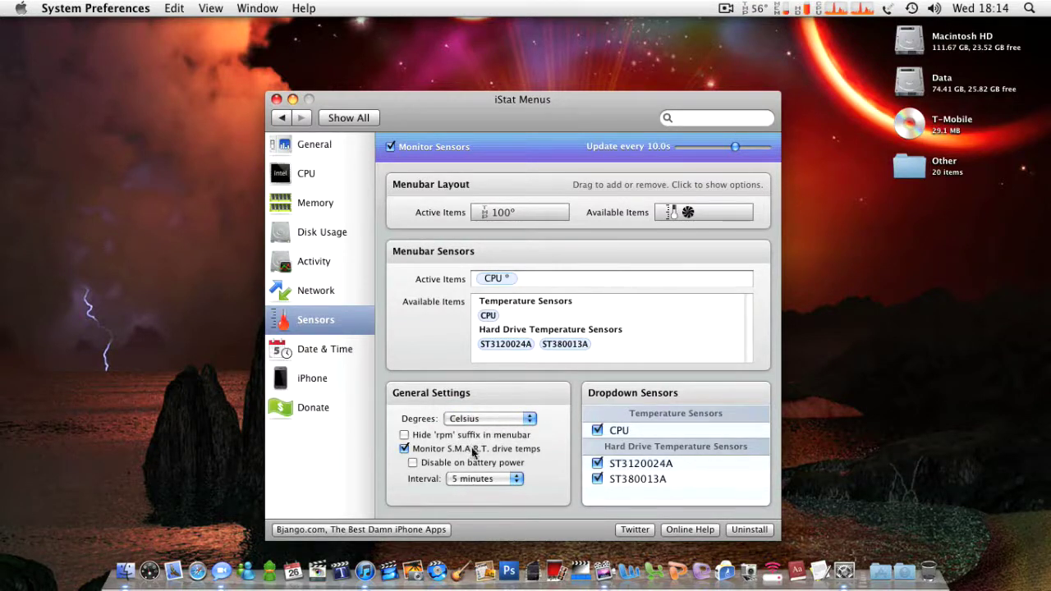
Toggle the S.M.A.R.T. and battery-power checkboxes off and on, then open Date & Time
left_click(470, 452)
left_click(473, 453)
left_click(476, 463)
left_click(475, 463)
left_click(355, 356)
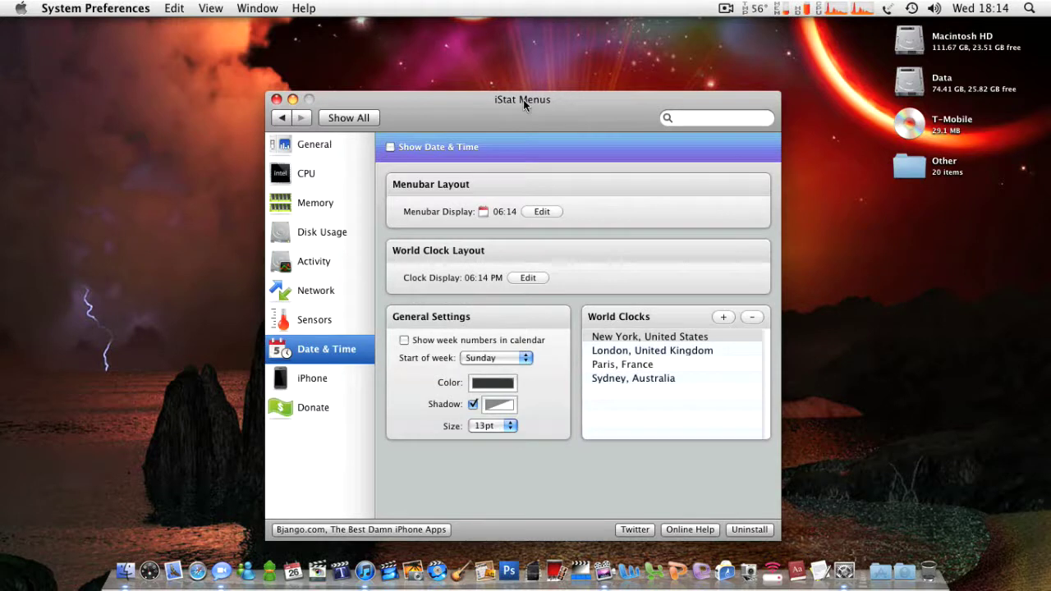
Tick Show Date & Time and check the calendar and world clock dropdown
left_click(1003, 7)
left_click(1002, 8)
left_click(436, 148)
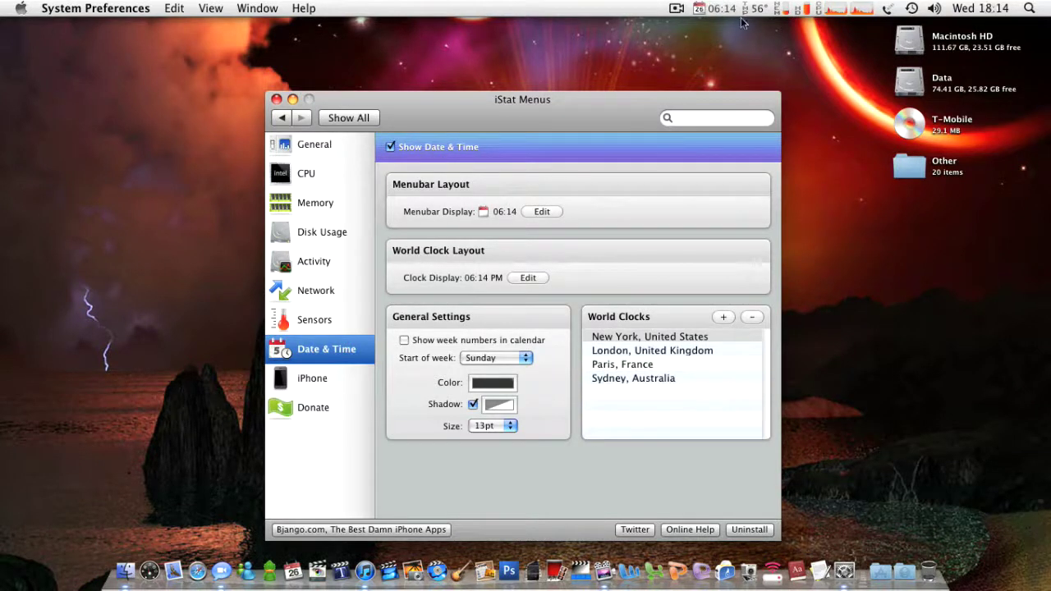
left_click(711, 10)
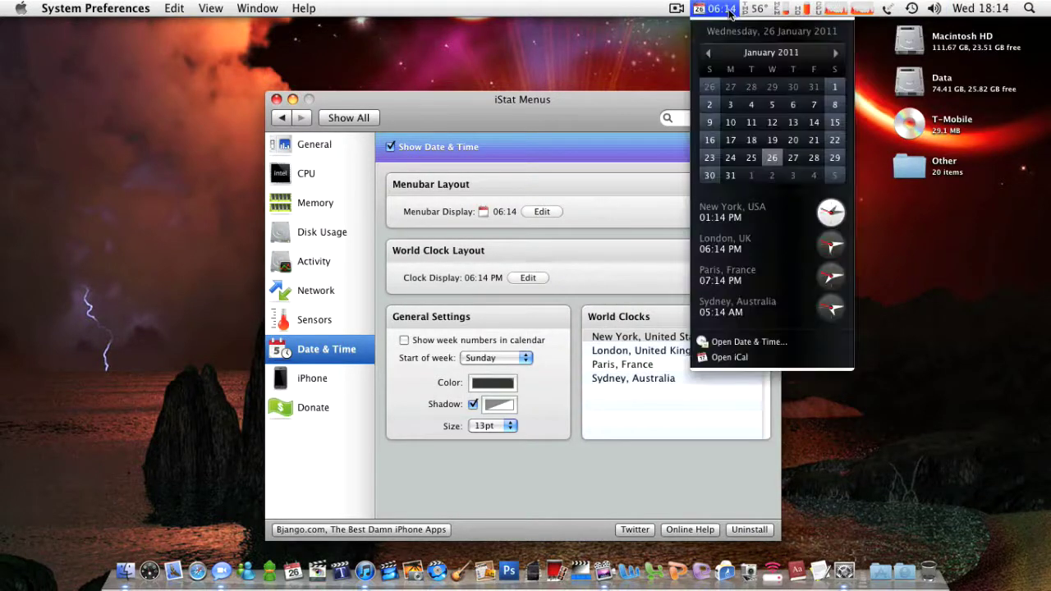
left_click(729, 12)
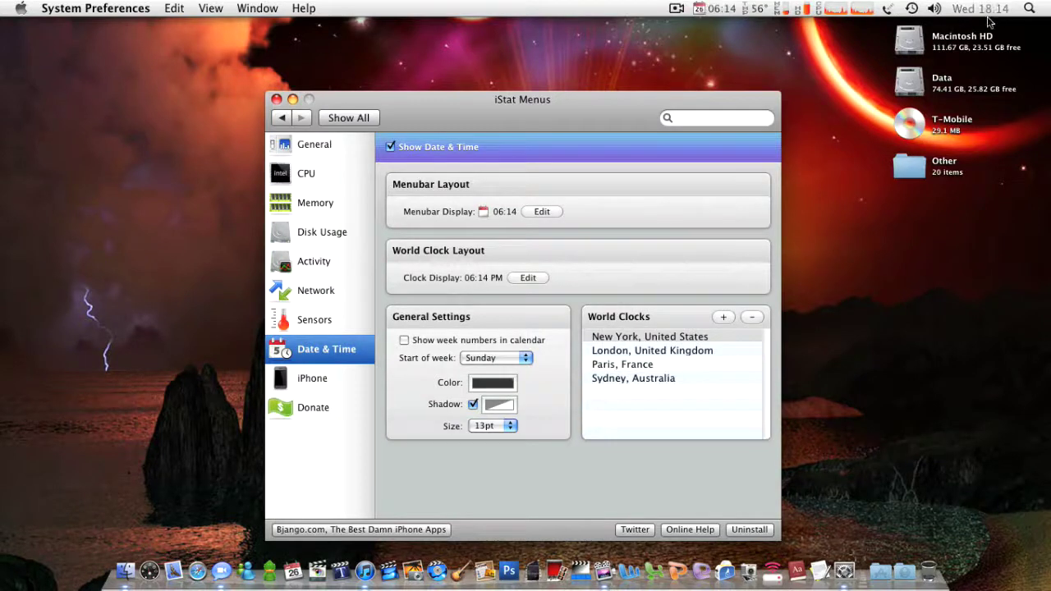
Remove the system clock, move the iStat clock far right, and view the iPhone page
left_click_drag(988, 7, 967, 88)
left_click_drag(795, 6, 998, 8)
left_click(986, 11)
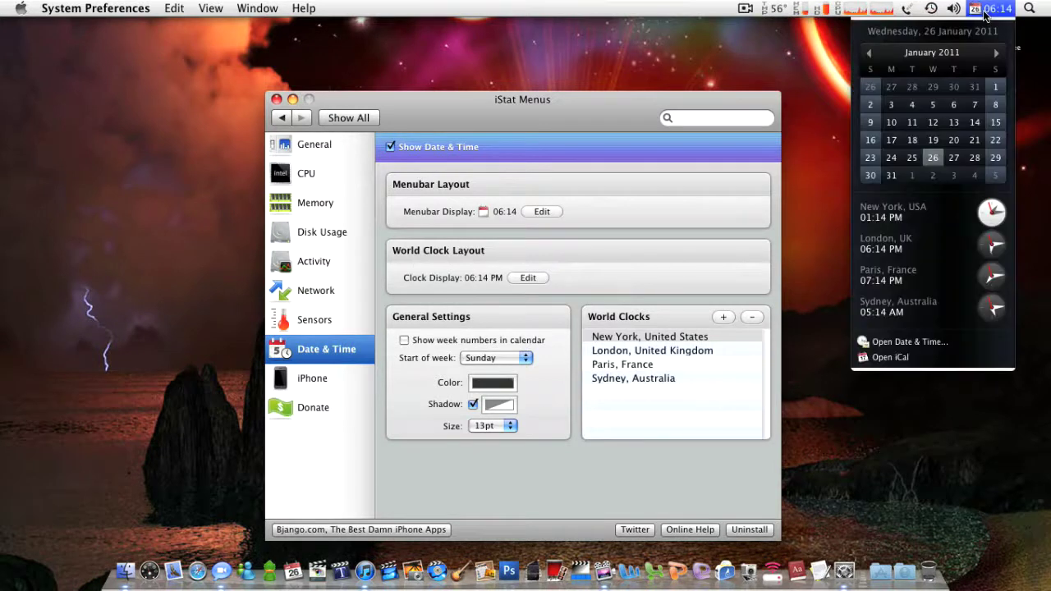
left_click(985, 11)
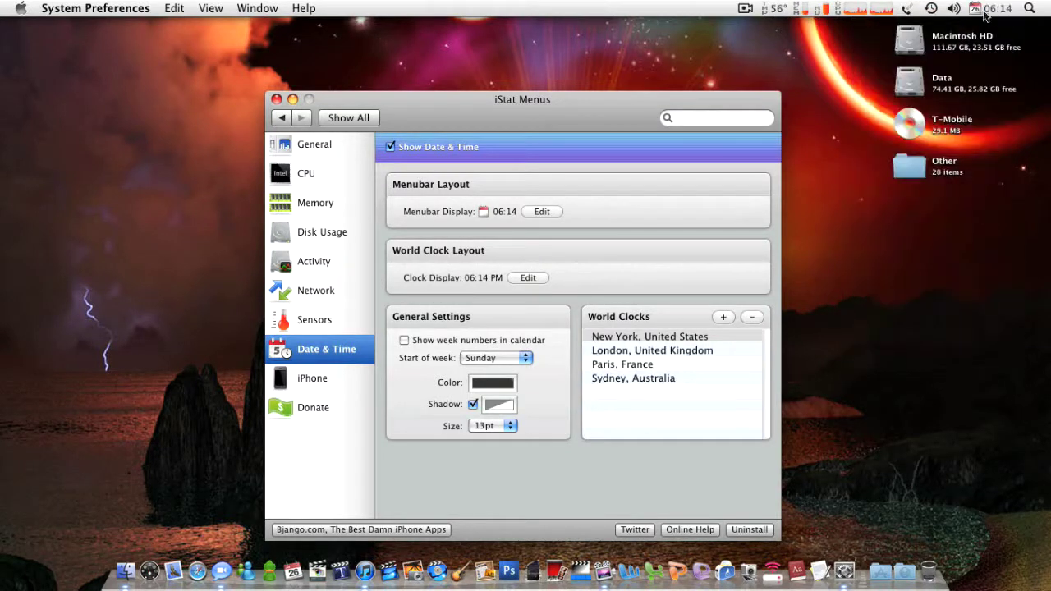
left_click(660, 339)
left_click(665, 350)
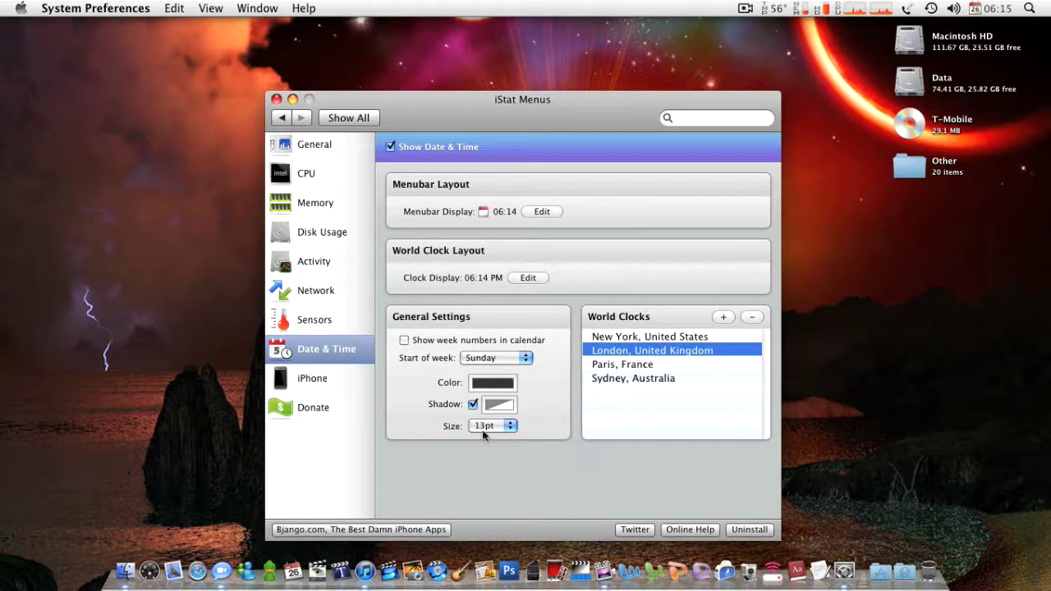
left_click(345, 390)
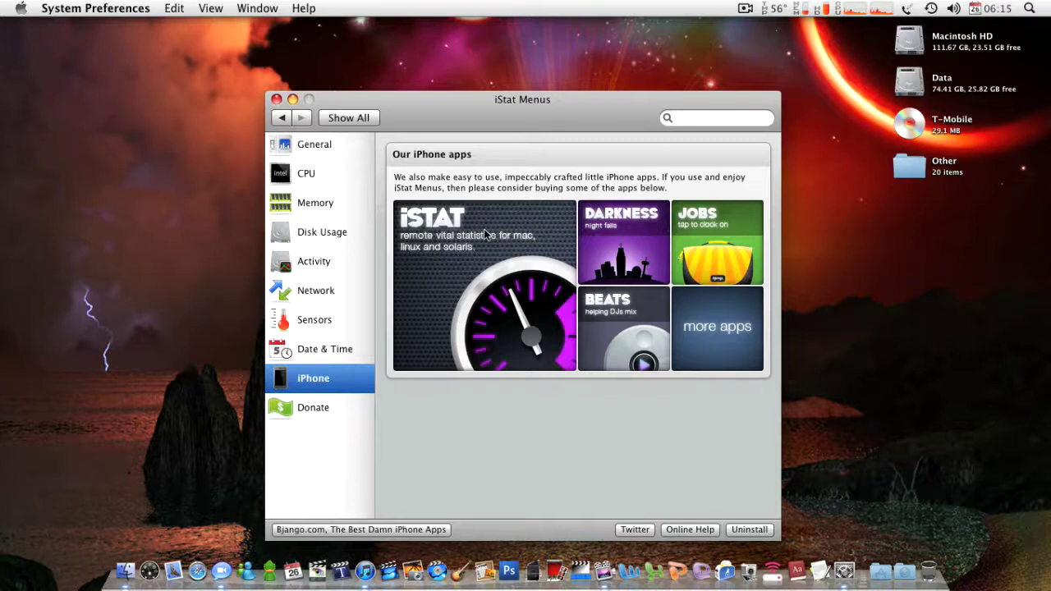
View the Donate pane, then return to the General pane
left_click(320, 407)
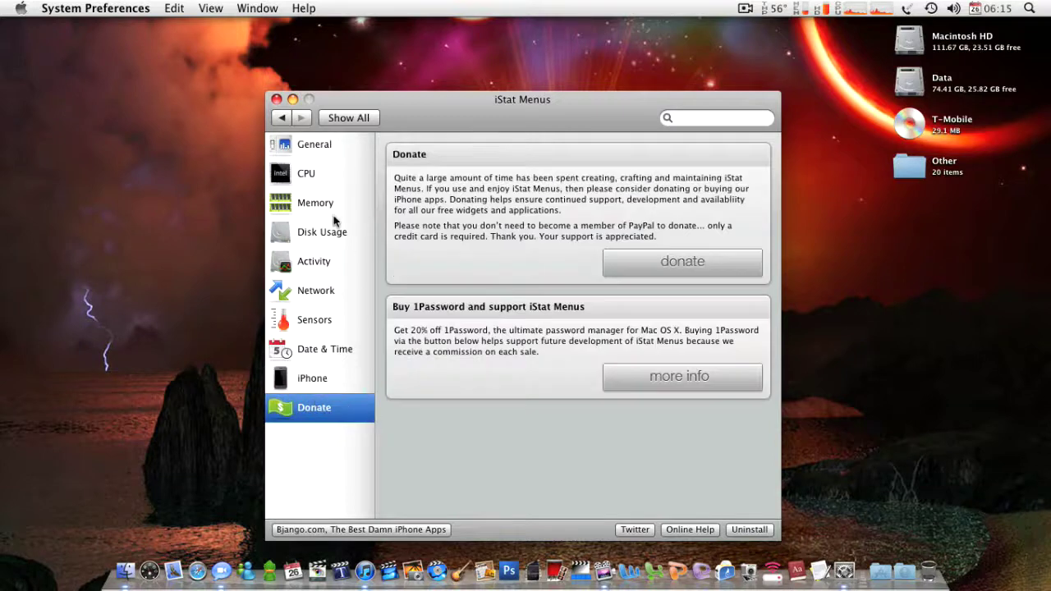
left_click(338, 145)
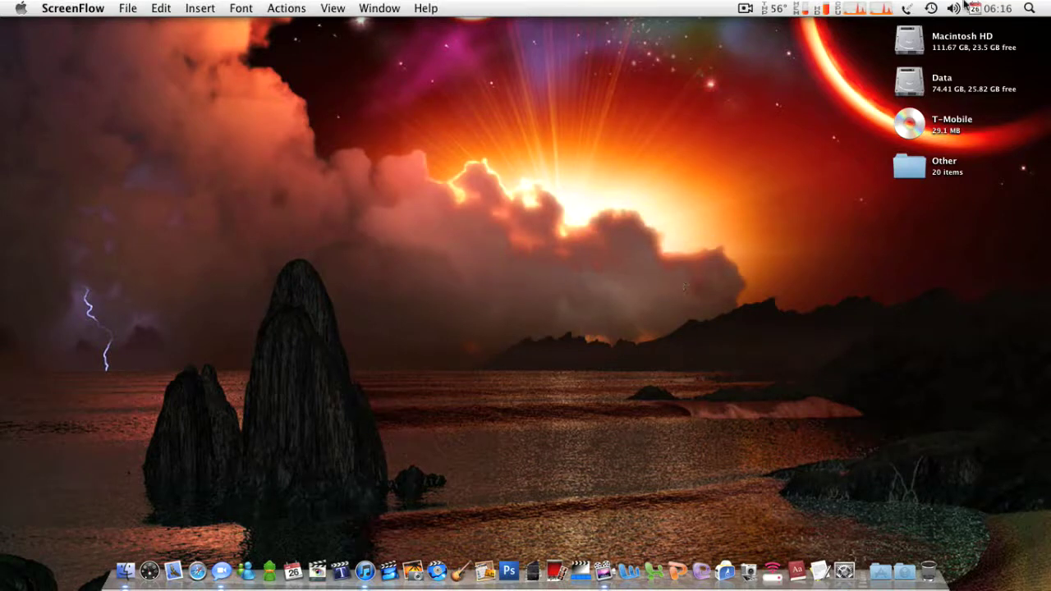
Connect the mobile modem from its menu extra and glance at the iStat CPU dropdown
left_click(906, 8)
left_click(894, 28)
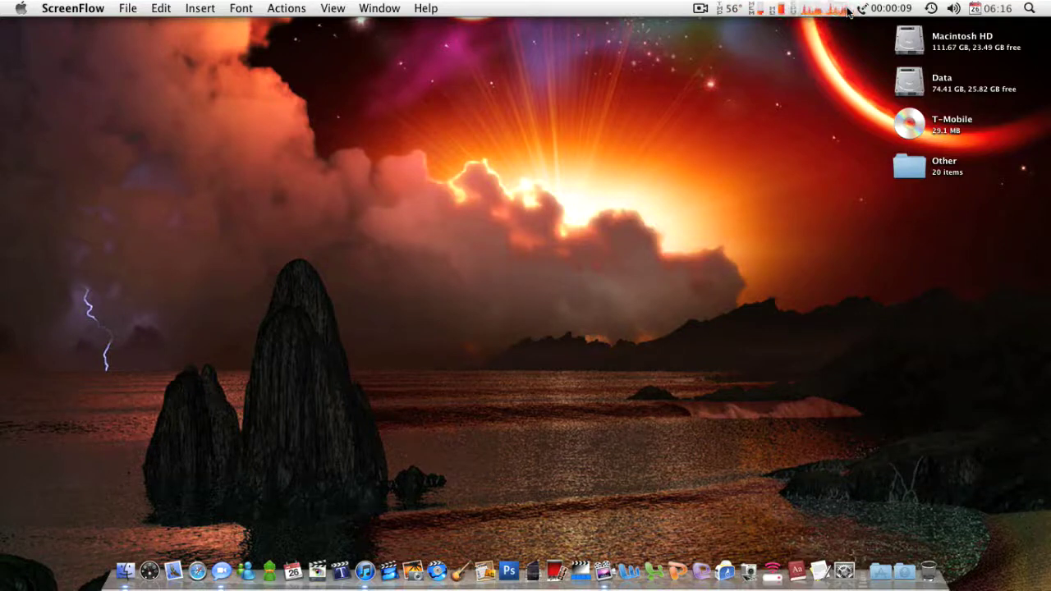
left_click(846, 10)
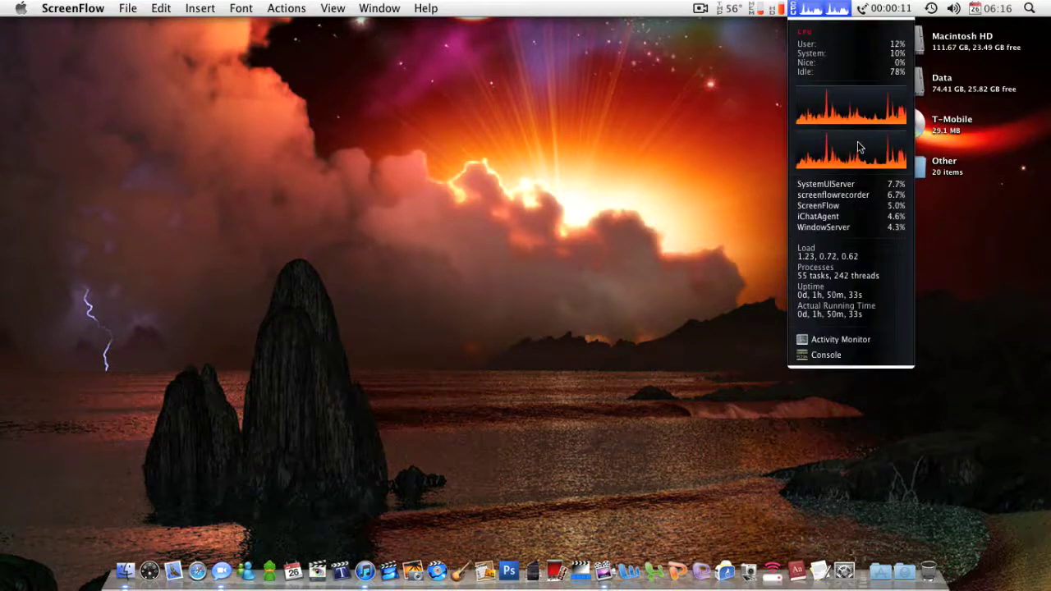
left_click(813, 34)
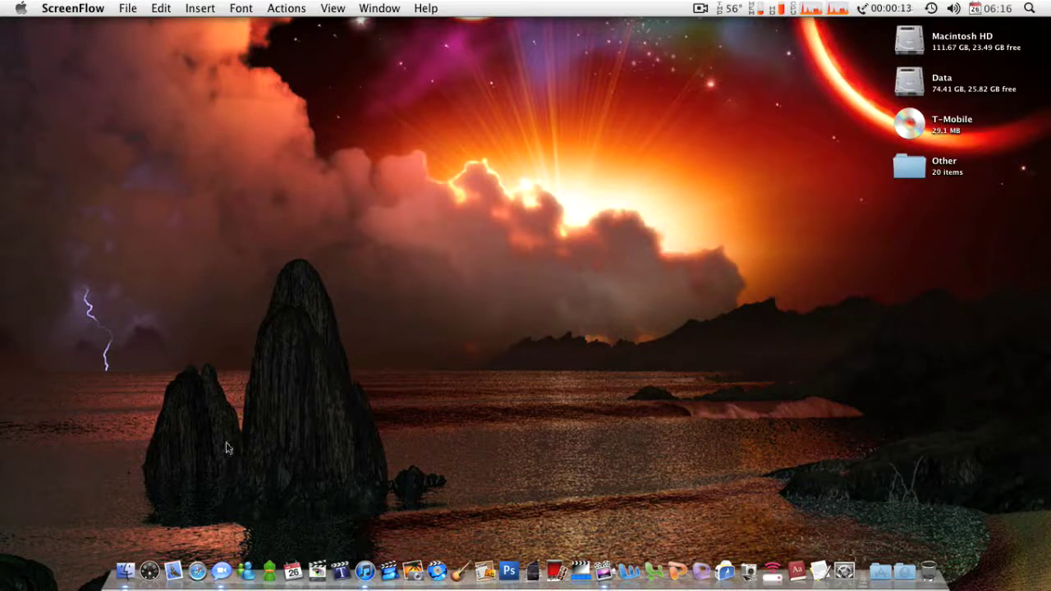
Quit iChat from its Dock menu and bring Safari to the front
right_click(213, 552)
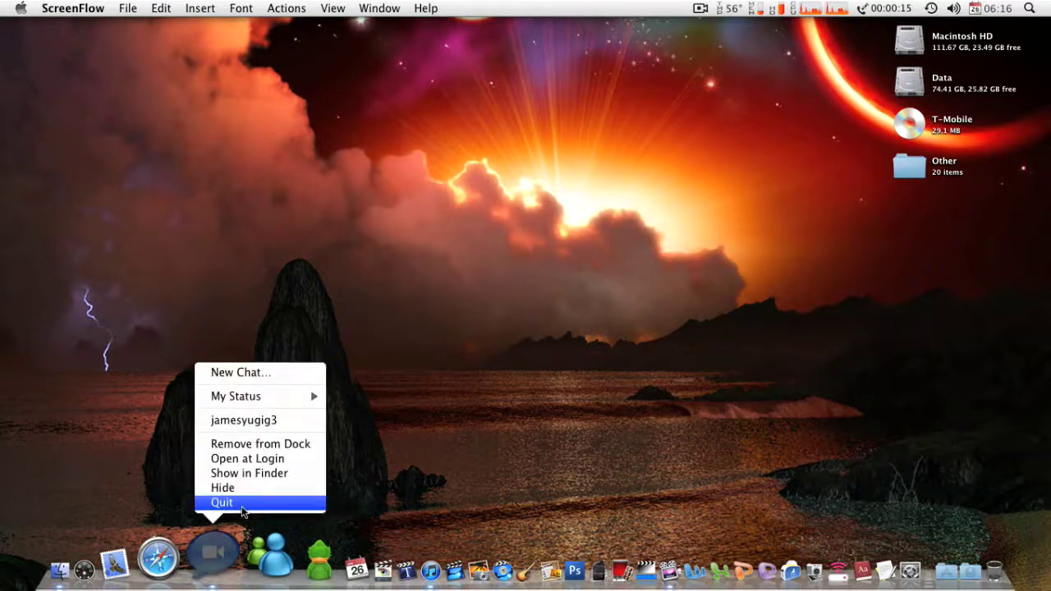
left_click(241, 507)
left_click(207, 558)
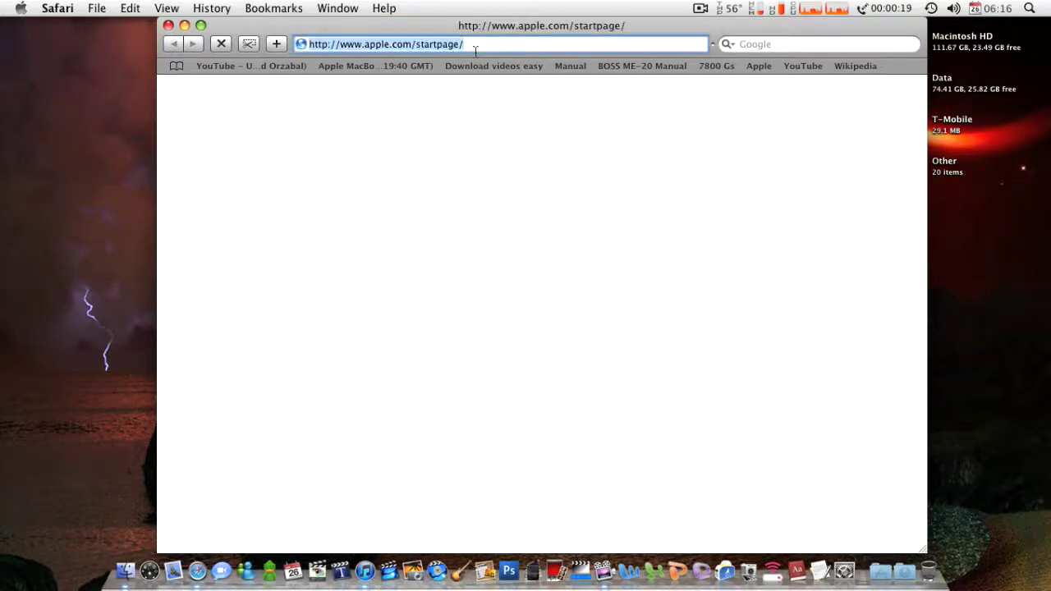
Google 'istat menus' and open the iStat Menus page on bjango.com
left_click(743, 44)
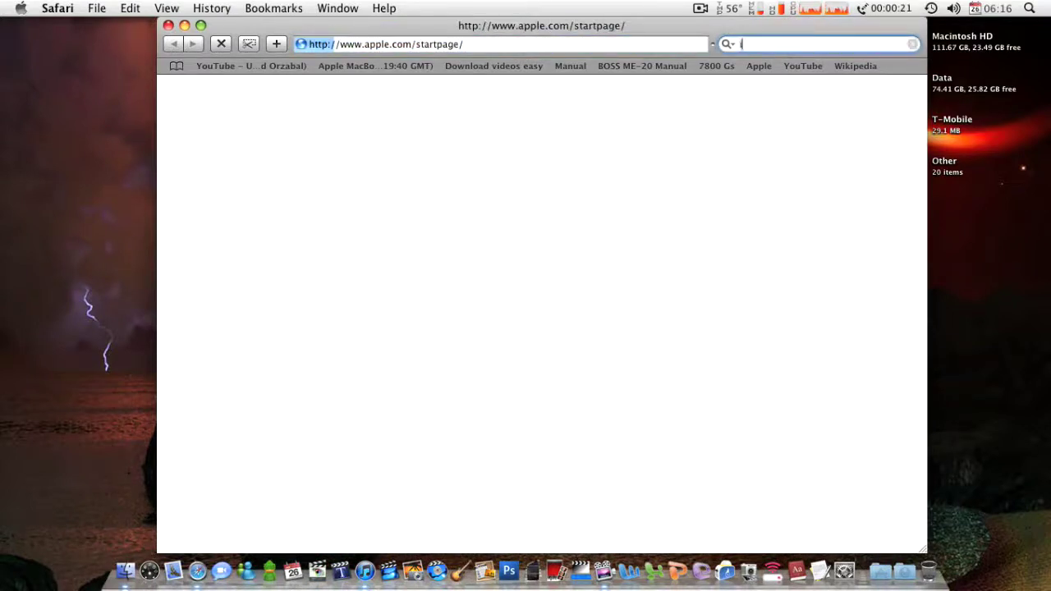
type("istat menus")
key("Return")
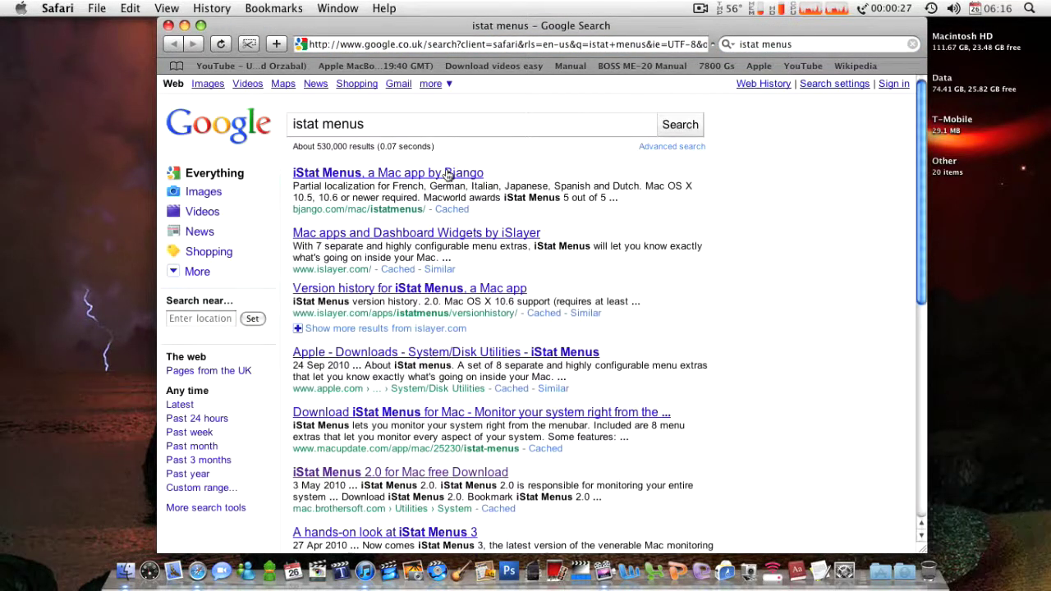
left_click(447, 174)
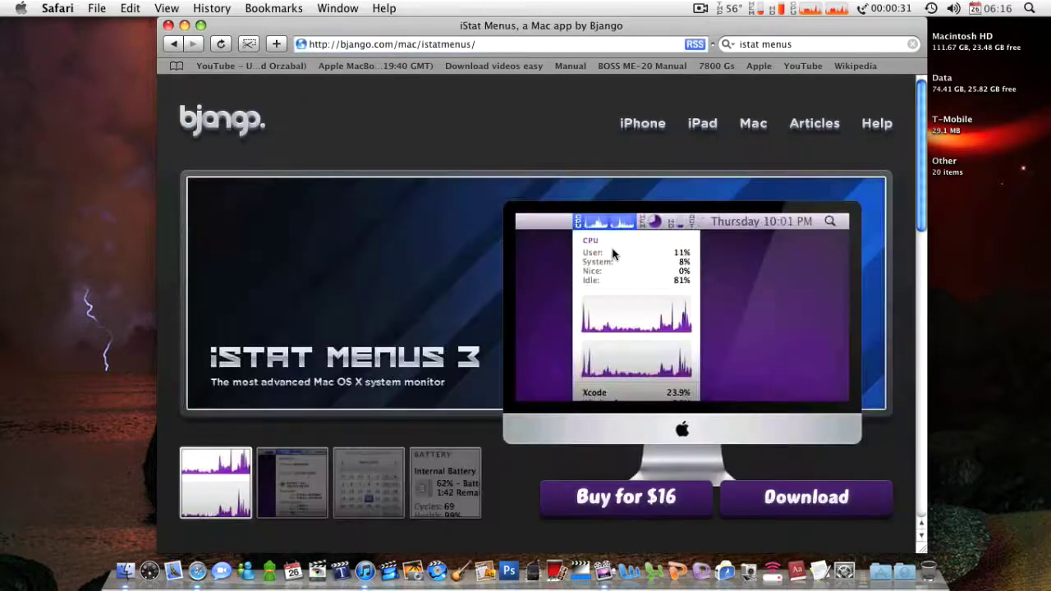
Scroll through the iStat Menus 3 page, then dismiss Safari and return to the Finder desktop
scroll(587, 362, "down", 2)
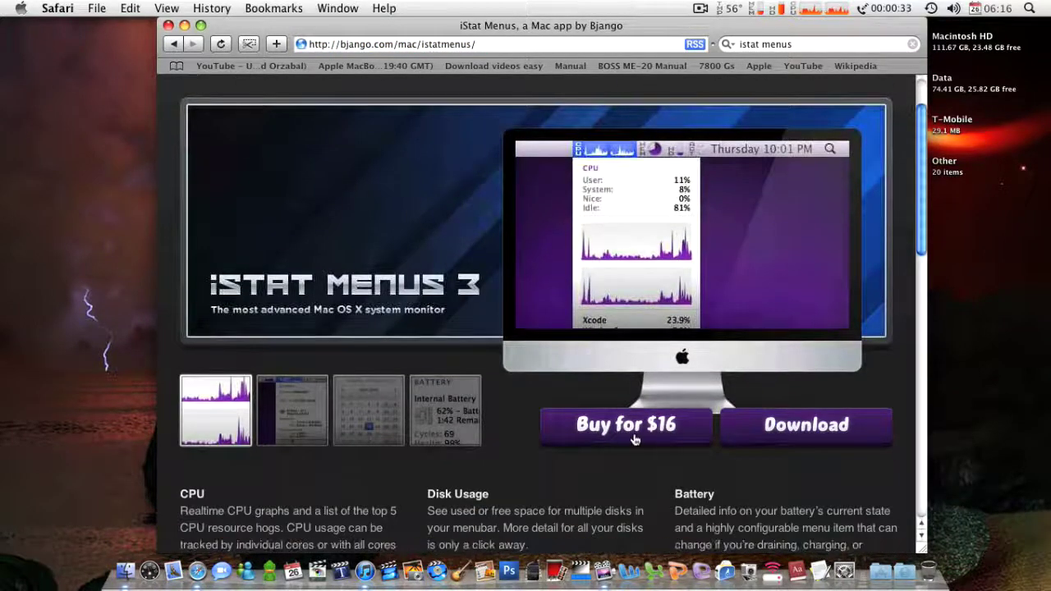
scroll(636, 439, "down", 3)
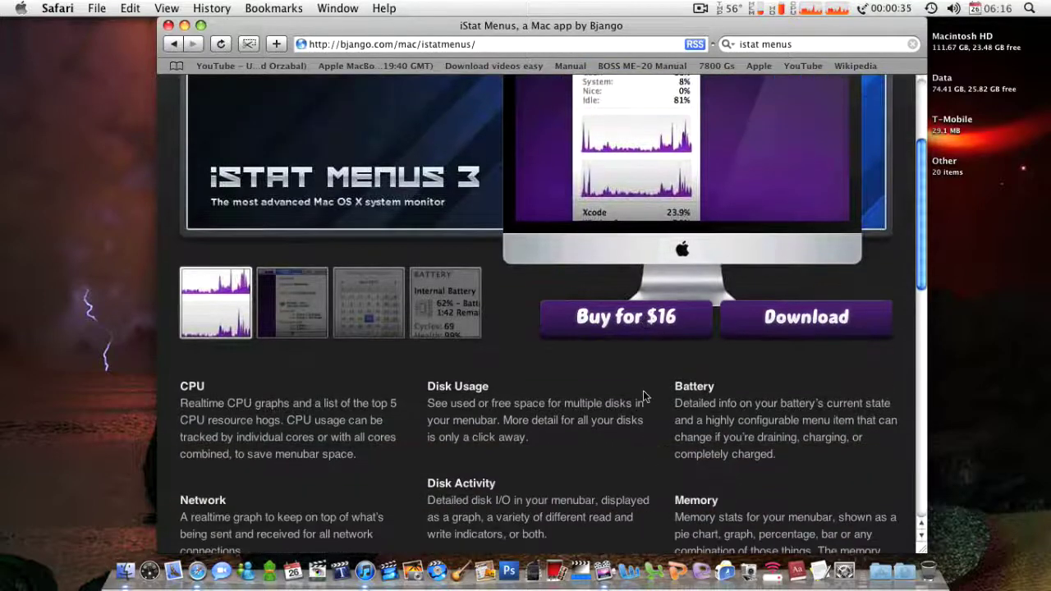
scroll(647, 393, "up", 3)
scroll(646, 393, "up", 2)
scroll(588, 402, "down", 4)
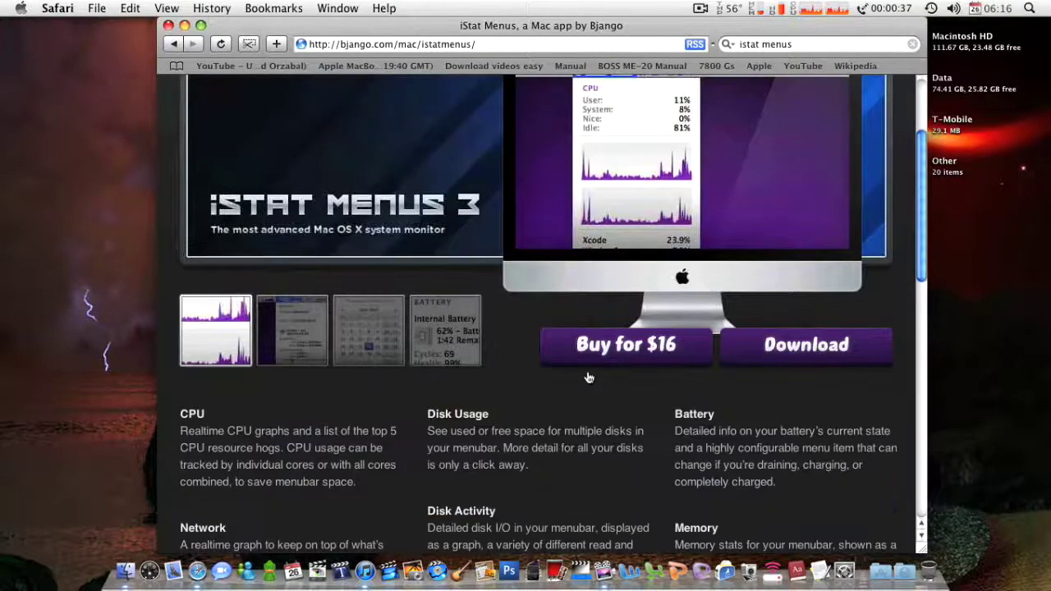
scroll(514, 371, "down", 5)
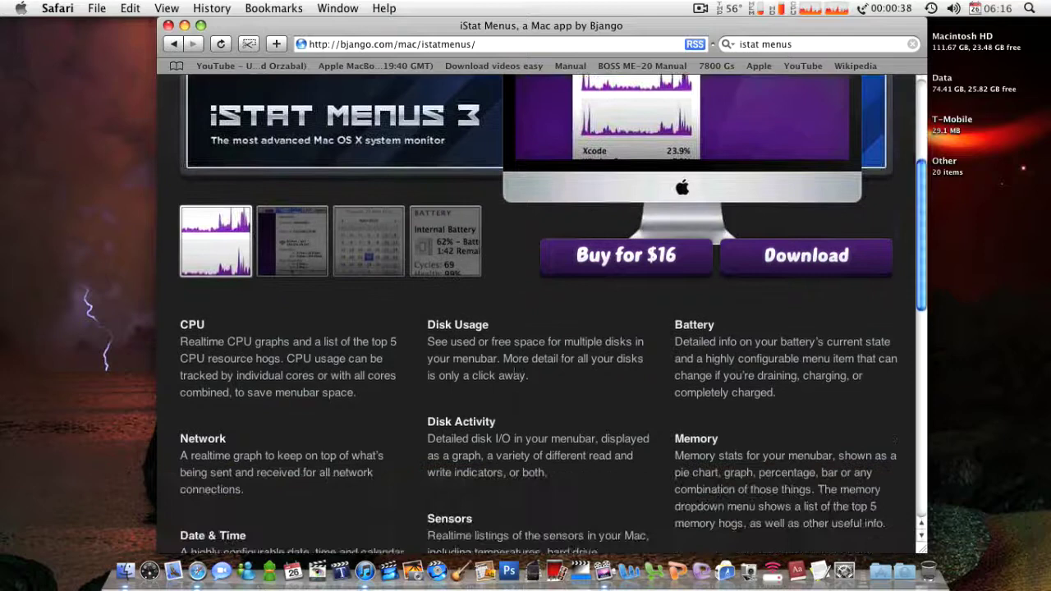
scroll(517, 371, "down", 12)
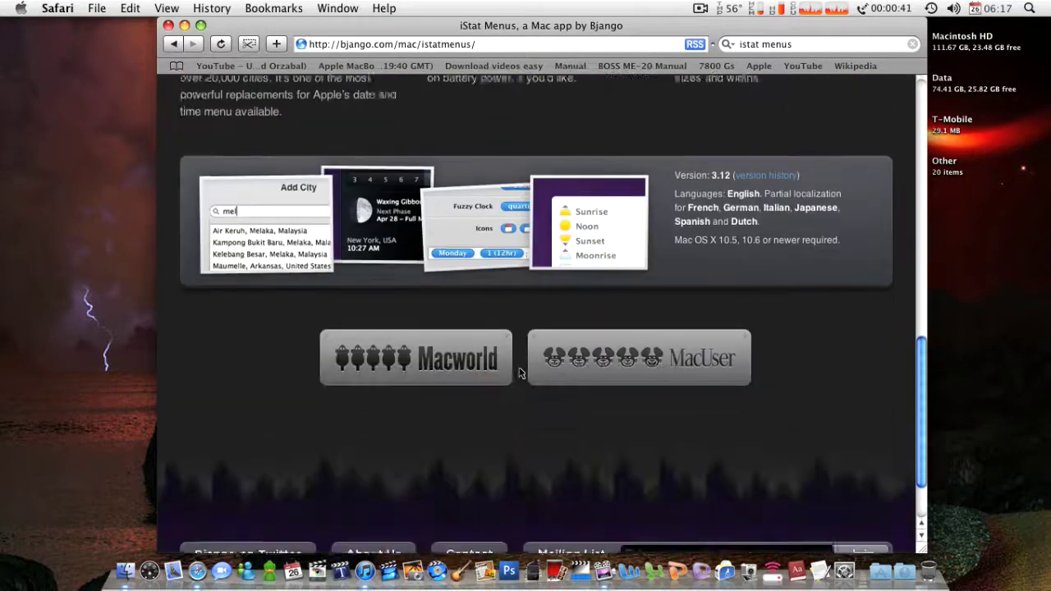
scroll(529, 374, "down", 2)
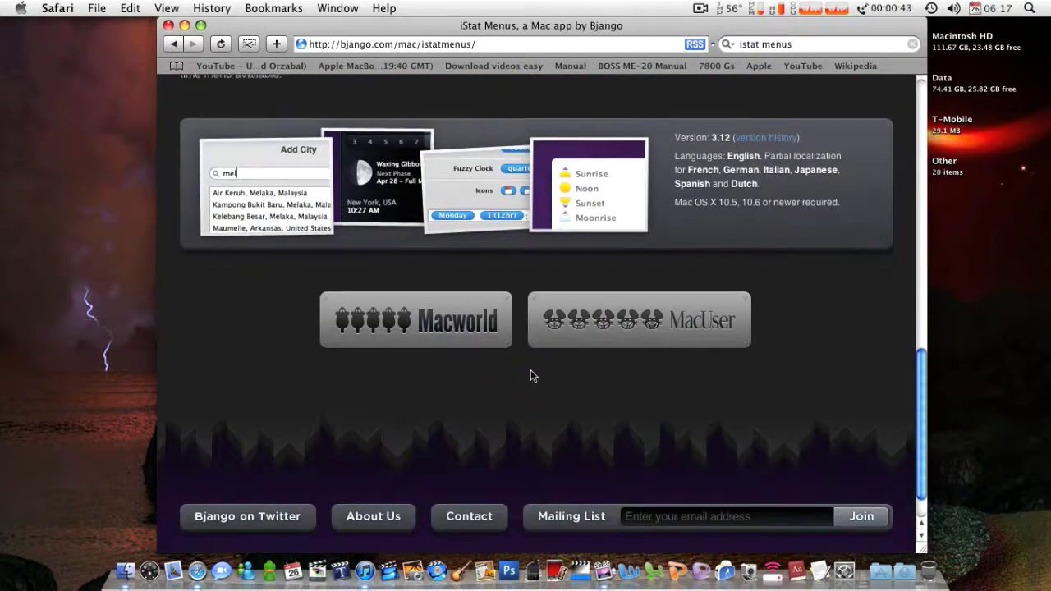
scroll(493, 385, "up", 4)
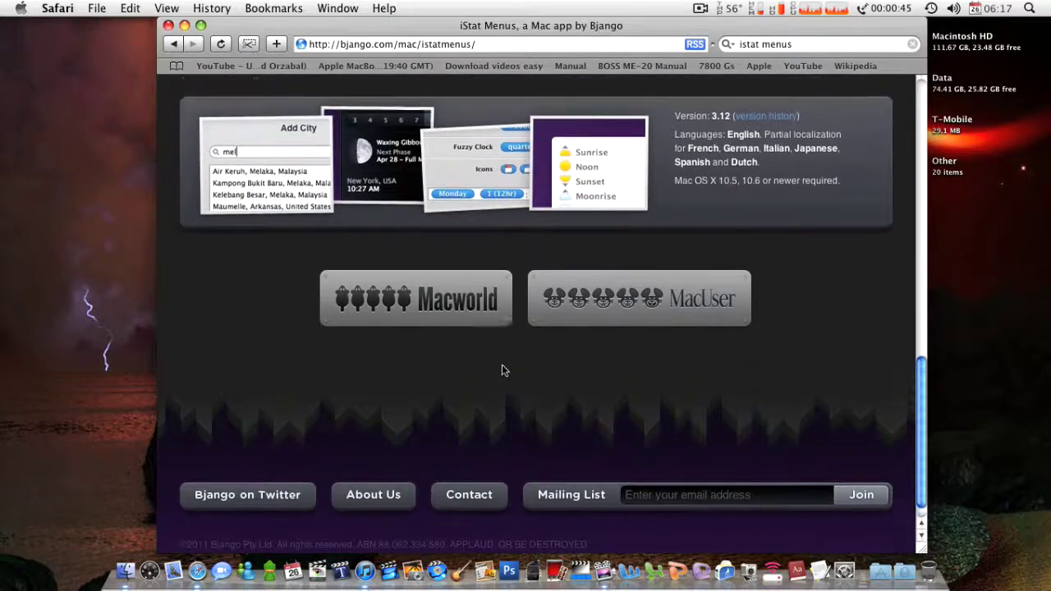
scroll(513, 382, "up", 8)
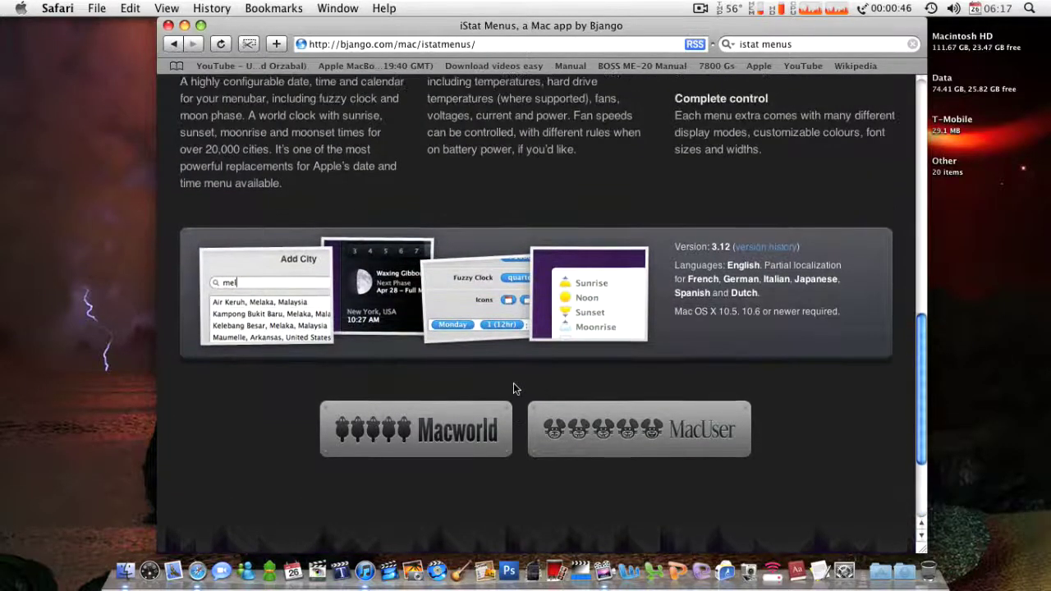
scroll(535, 391, "up", 8)
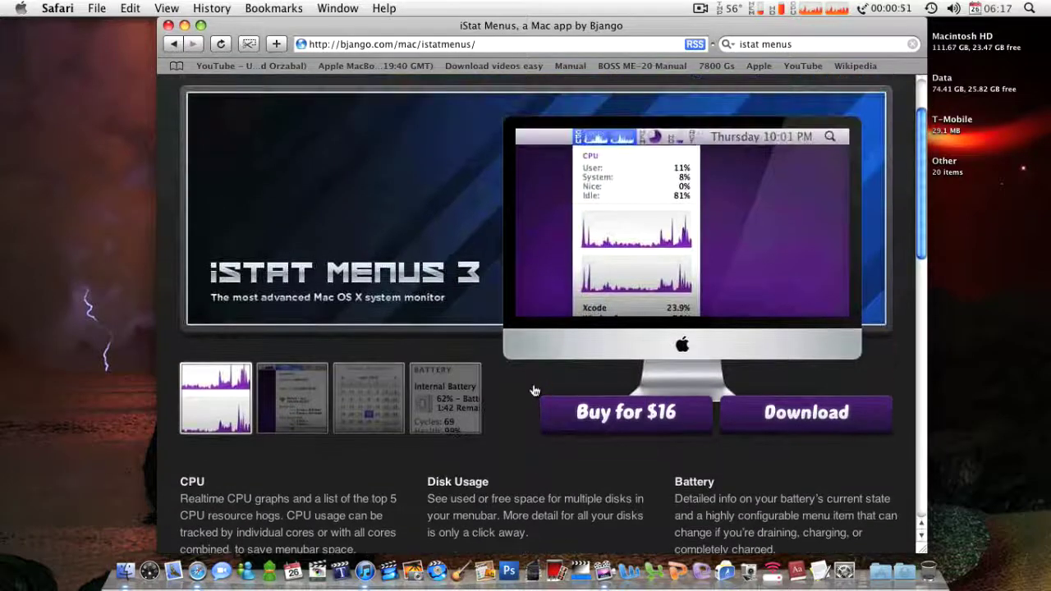
scroll(537, 391, "up", 2)
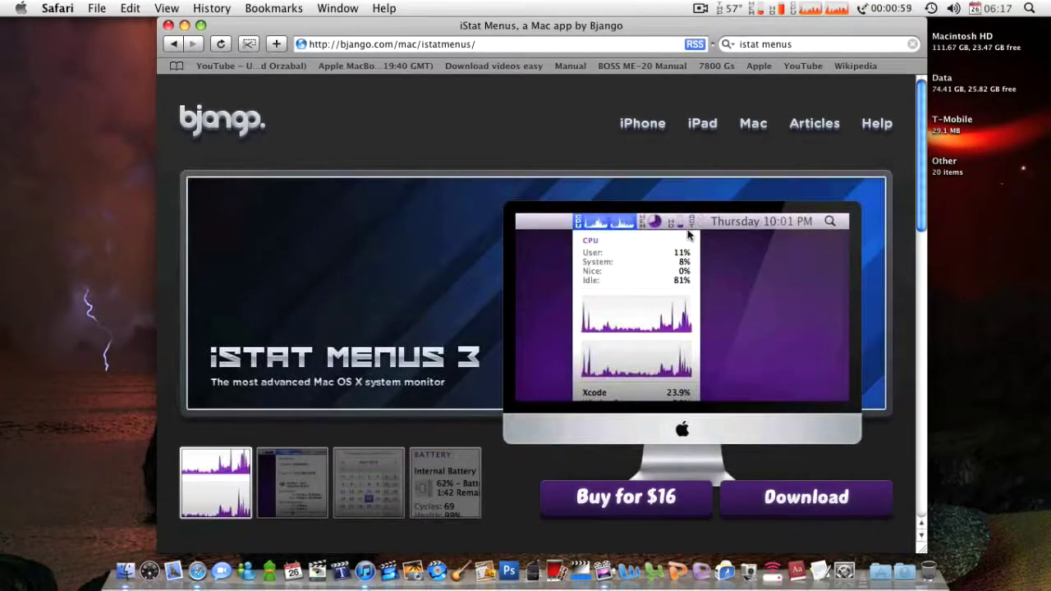
key("super+h")
left_click(761, 205)
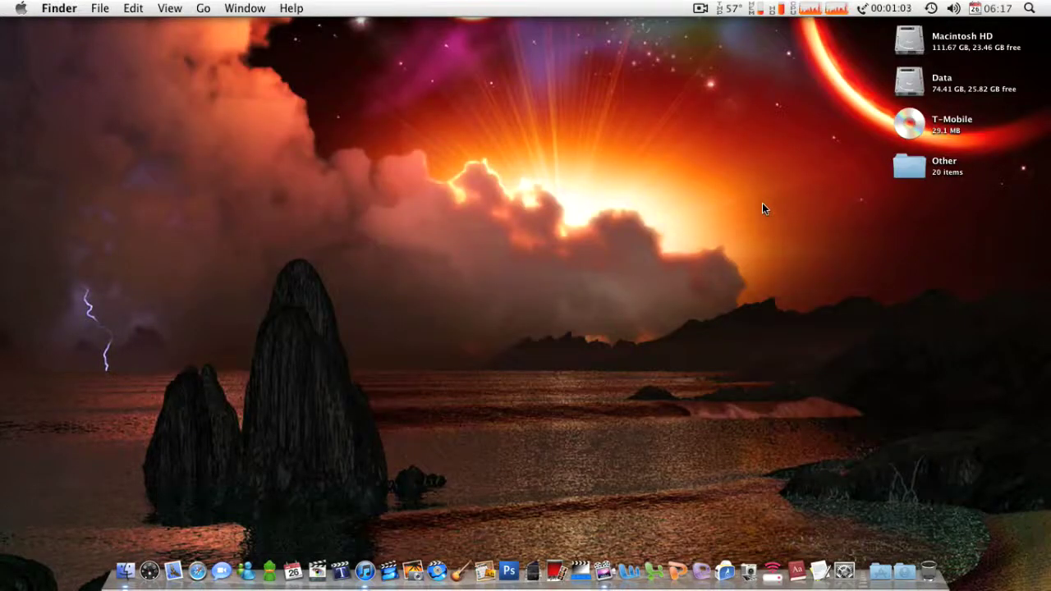